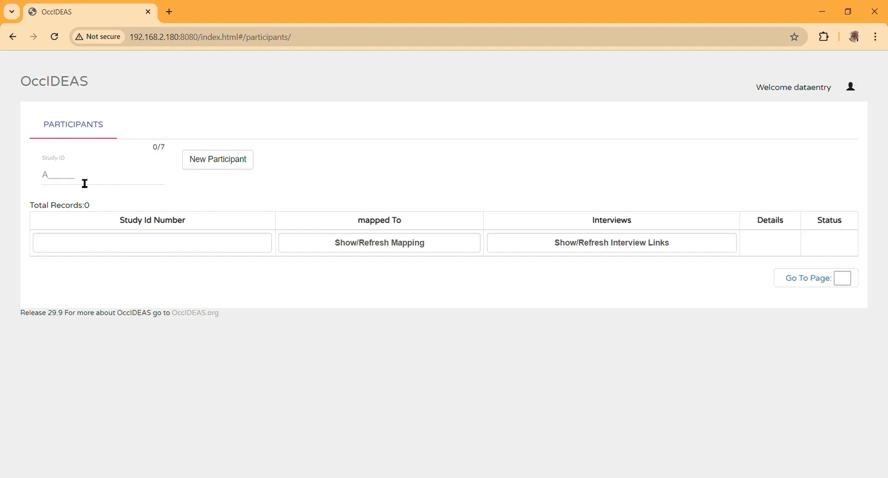
# Step: Create a new participant with study ID A111111 and open its Personal Details page
pyautogui.click(85, 183)
pyautogui.write('111')
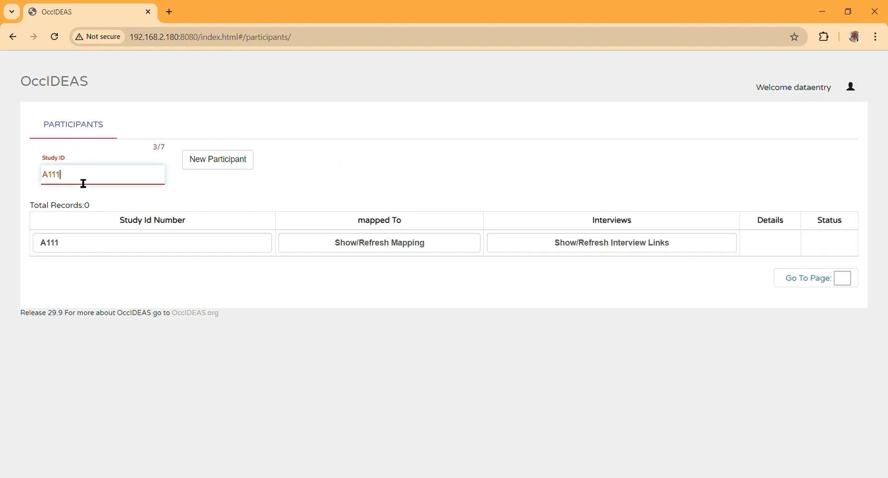
pyautogui.write('111111')
pyautogui.click(226, 162)
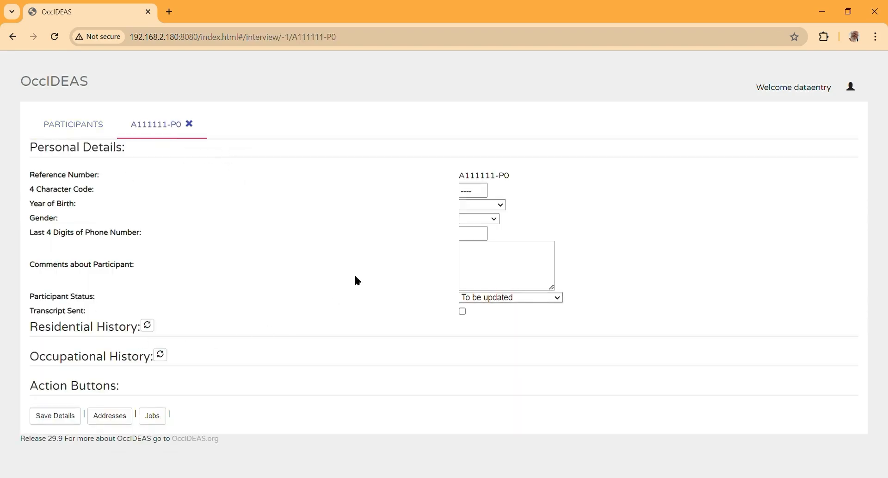
# Step: Enter code abcd, birth year 1914, gender Male, phone digits 1234 and comment 'Some note', then save
pyautogui.click(482, 192)
pyautogui.write('abcd')
pyautogui.click(476, 382)
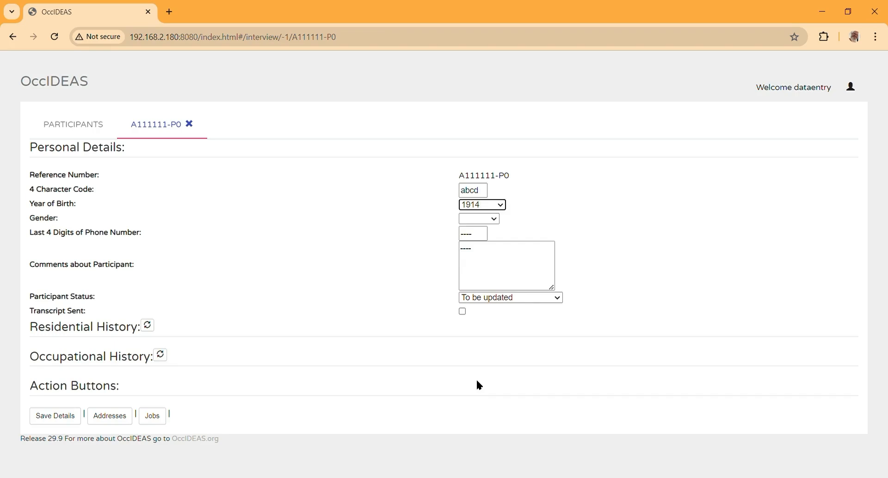
pyautogui.click(479, 229)
pyautogui.click(486, 238)
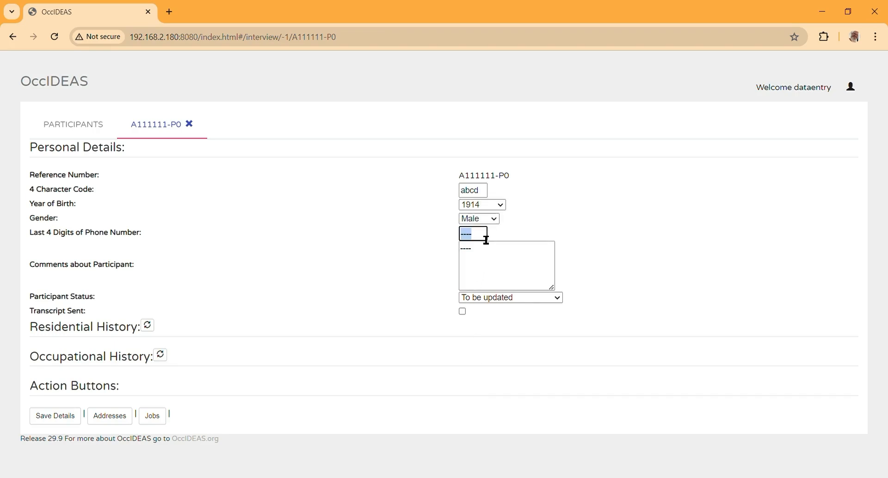
pyautogui.write('1234')
pyautogui.click(492, 258)
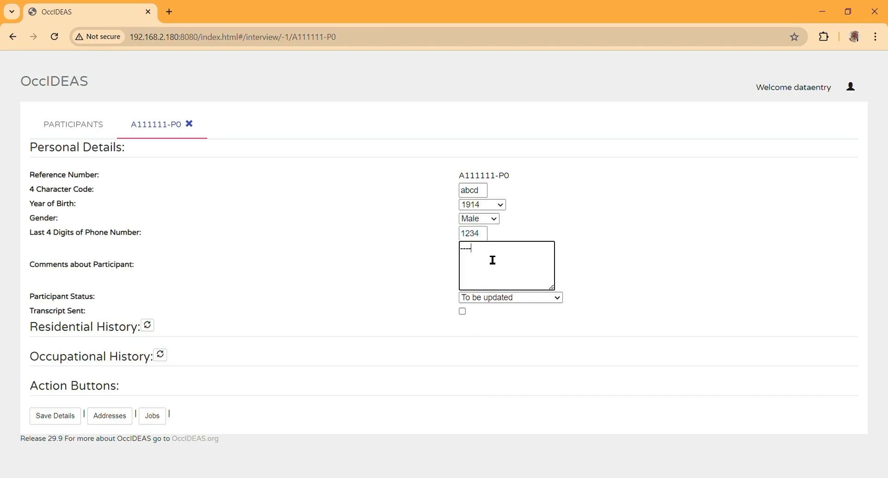
pyautogui.write('Some note')
pyautogui.click(58, 420)
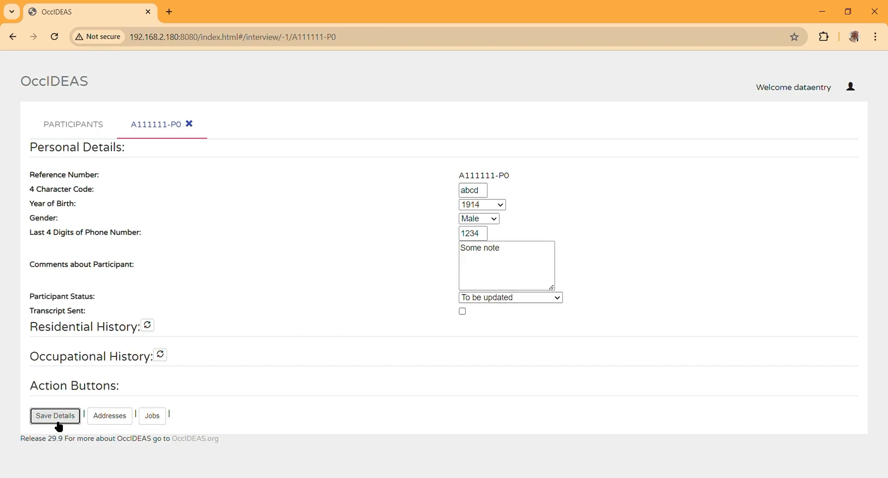
pyautogui.click(117, 419)
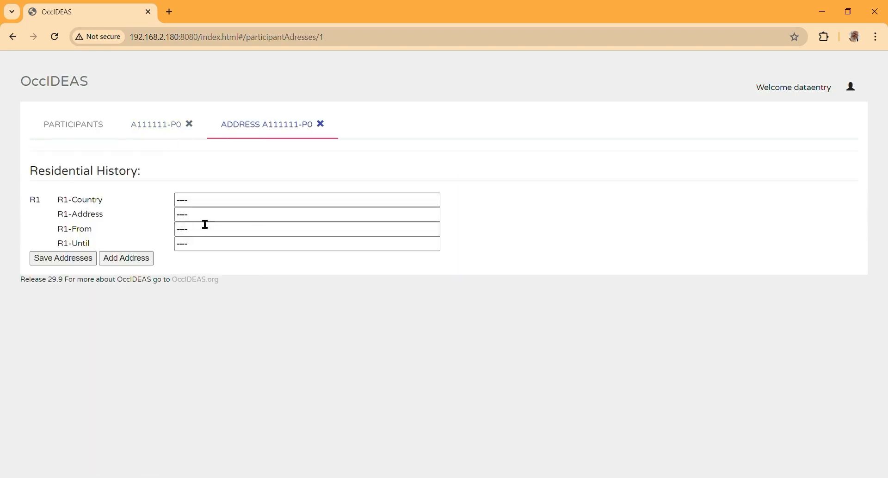
# Step: Record the first residence: Country 1, Address 1, from 1/1960 to 1/1970, and save it
pyautogui.click(215, 204)
pyautogui.write('Country 1')
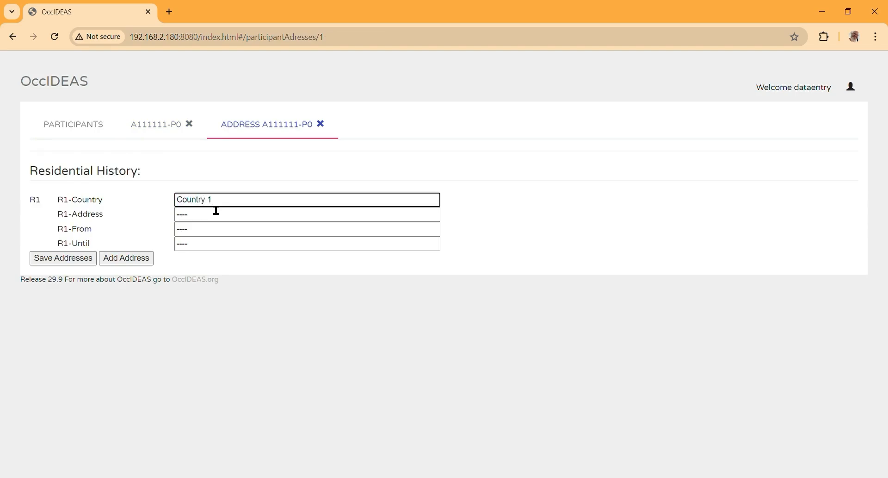
pyautogui.click(215, 211)
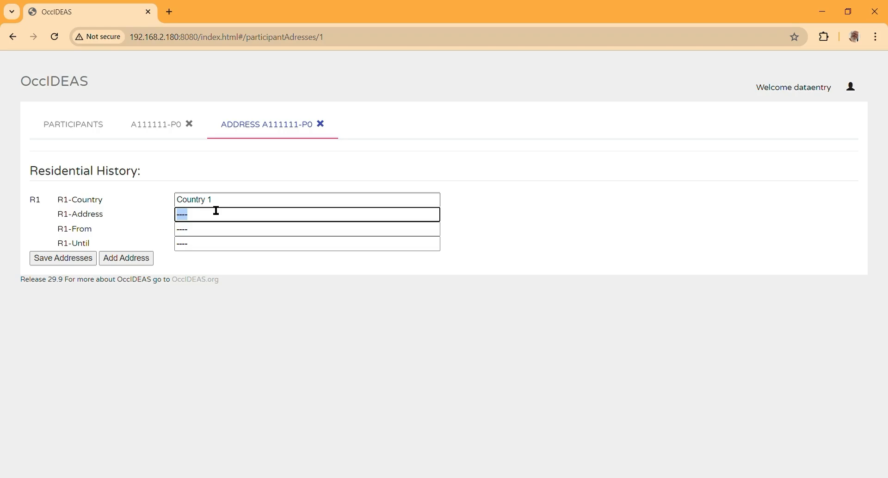
pyautogui.write('Address 1')
pyautogui.press('Tab')
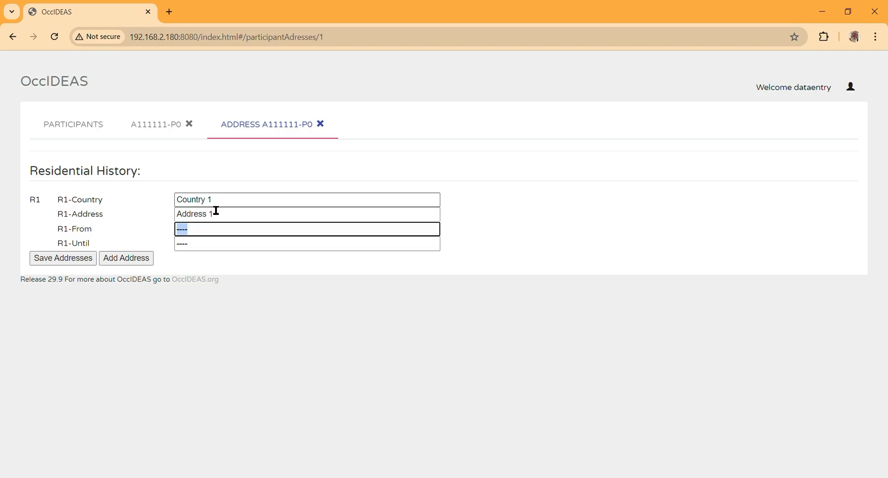
pyautogui.write('1/1960')
pyautogui.press('Tab')
pyautogui.write('1/19')
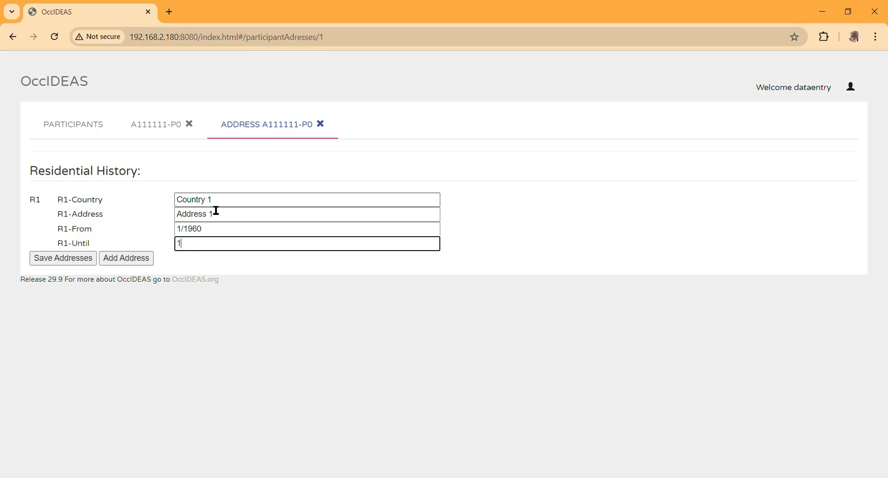
pyautogui.write('70')
pyautogui.click(83, 260)
# Step: Add a second residence, Country 2, Address 2, 1/1970 to 12/1980, save, and refresh Residential History
pyautogui.click(128, 259)
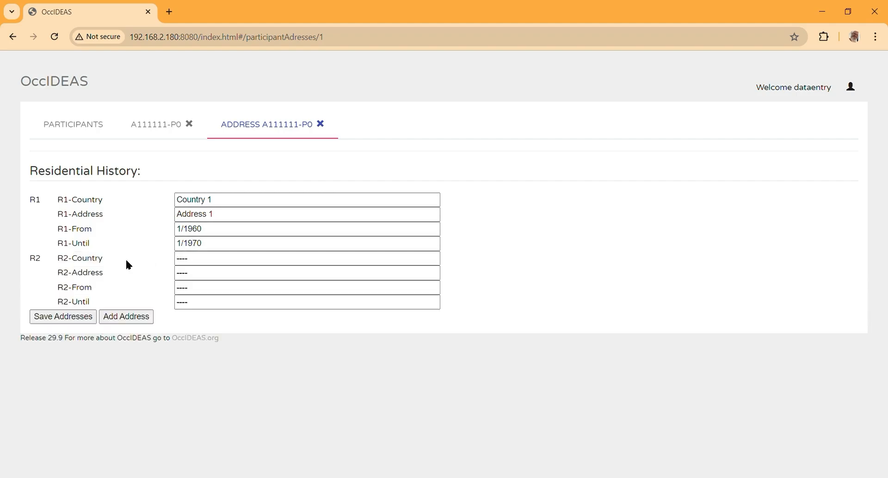
pyautogui.click(201, 261)
pyautogui.write('Country 2')
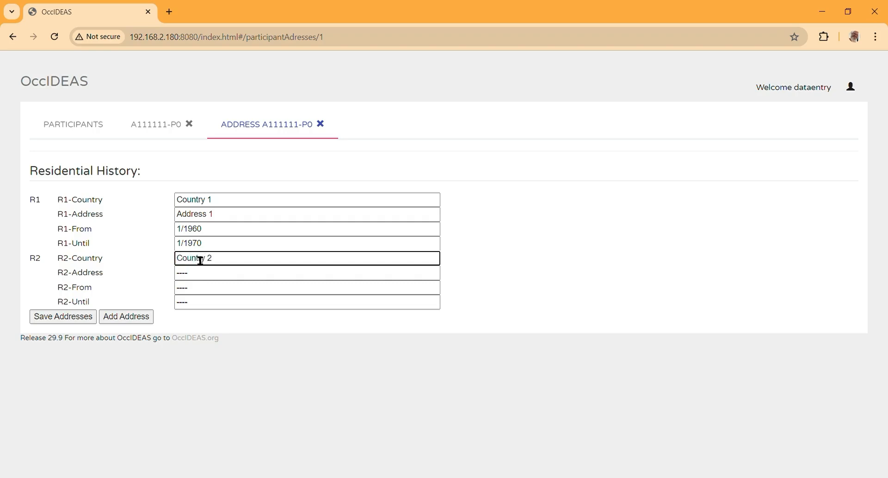
pyautogui.press('Tab')
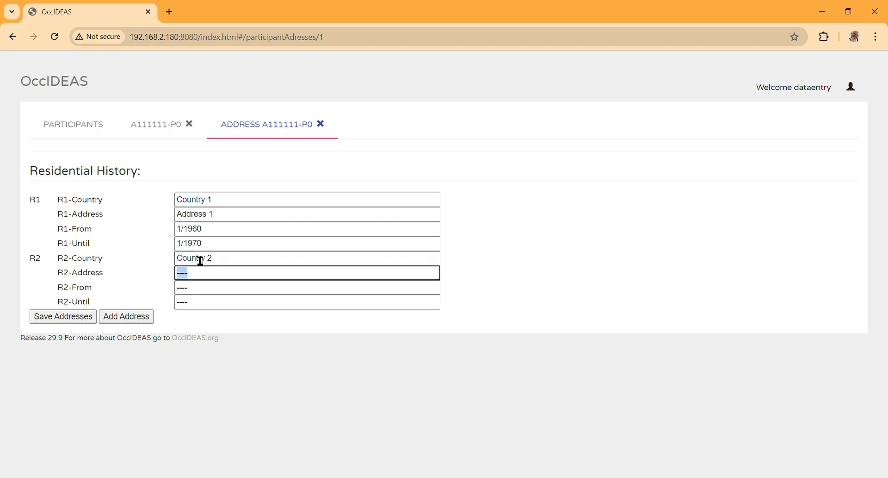
pyautogui.write('Address 2')
pyautogui.press('Tab')
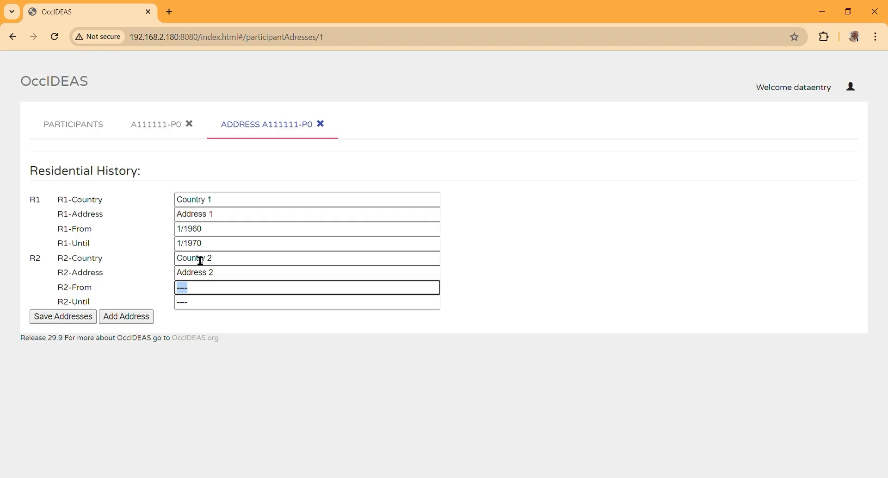
pyautogui.write('1/1970')
pyautogui.press('Tab')
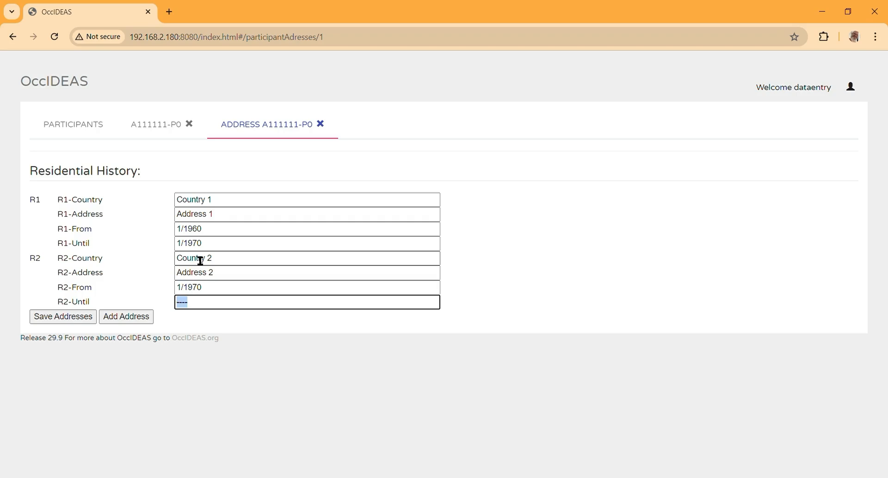
pyautogui.write('12/1980')
pyautogui.click(70, 319)
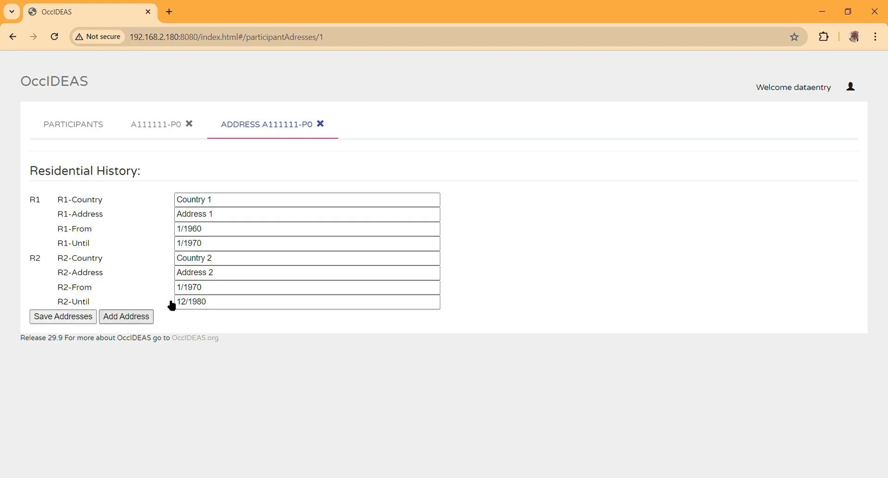
pyautogui.click(321, 124)
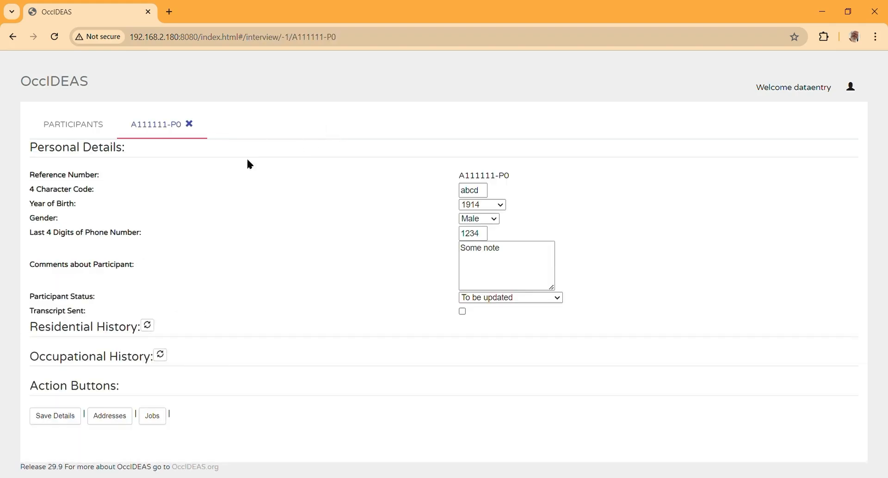
pyautogui.click(148, 326)
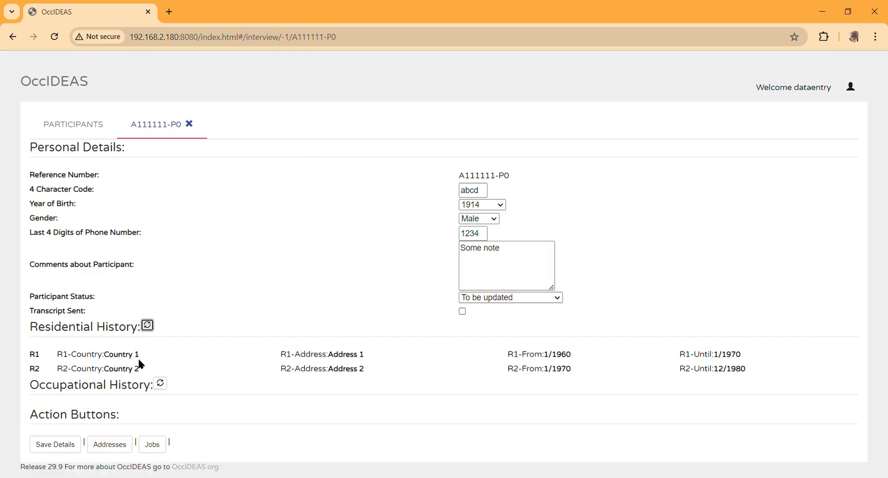
pyautogui.click(157, 445)
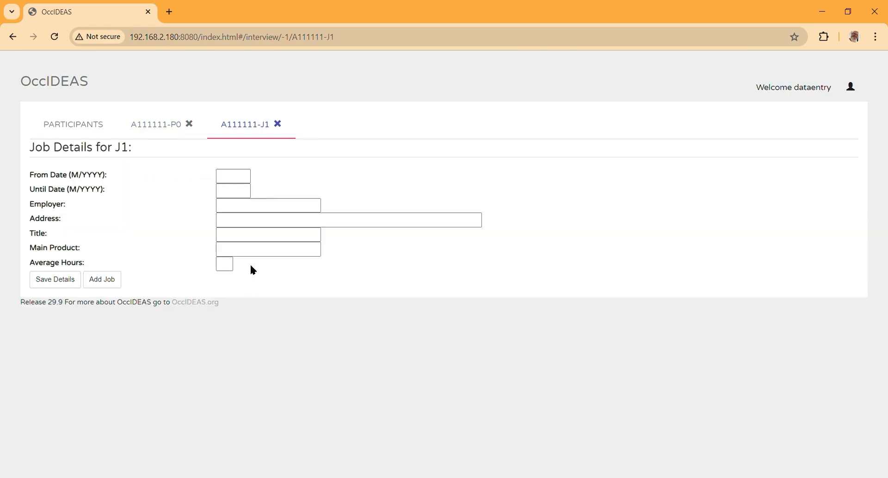
# Step: Enter job J1 dates 3/1990 to 4/2000, employer Employer 1 and address Address 3
pyautogui.press('Tab')
pyautogui.write('3/1990')
pyautogui.press('Tab')
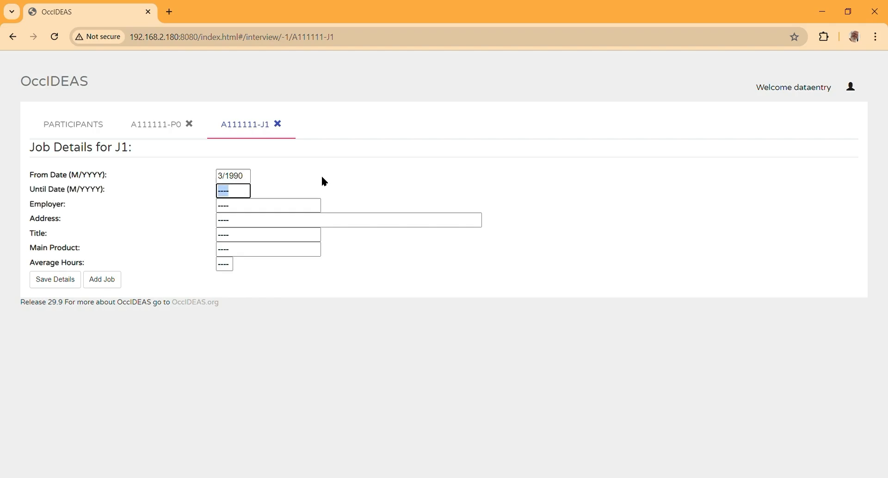
pyautogui.write('4/2000')
pyautogui.press('Tab')
pyautogui.write('E')
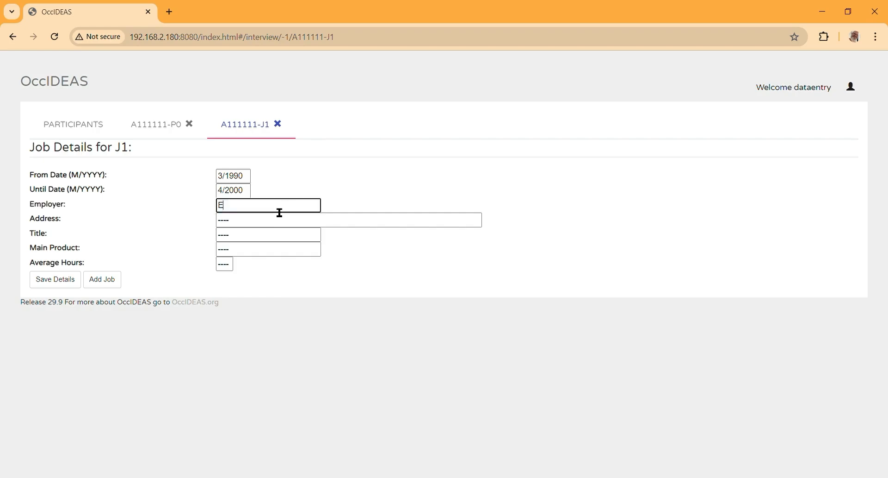
pyautogui.write('mployer 1')
pyautogui.press('Tab')
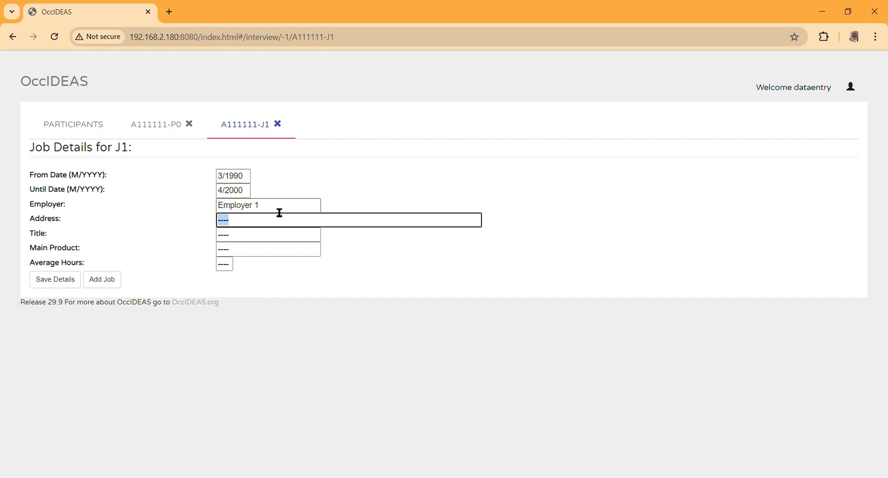
pyautogui.write('Address 3')
# Step: Enter job title Title 1 and main product Main Product 1 for J1
pyautogui.press('Tab')
pyautogui.write('Tit')
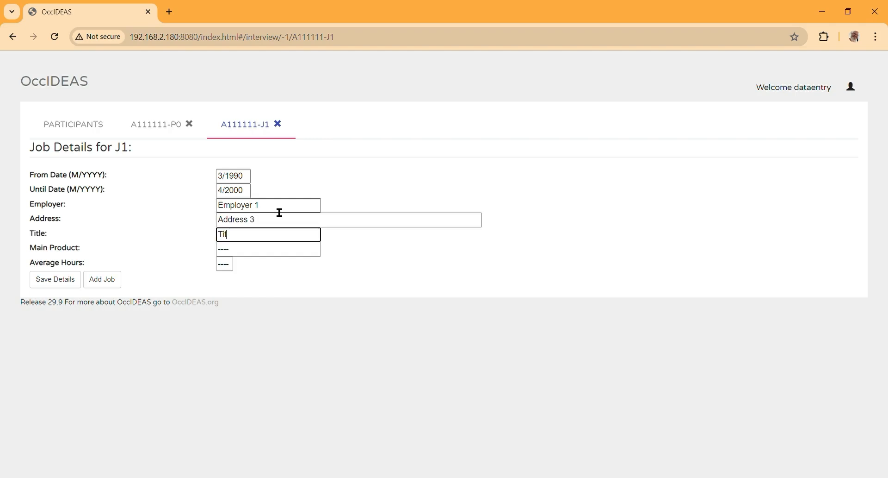
pyautogui.write('le 1')
pyautogui.press('Tab')
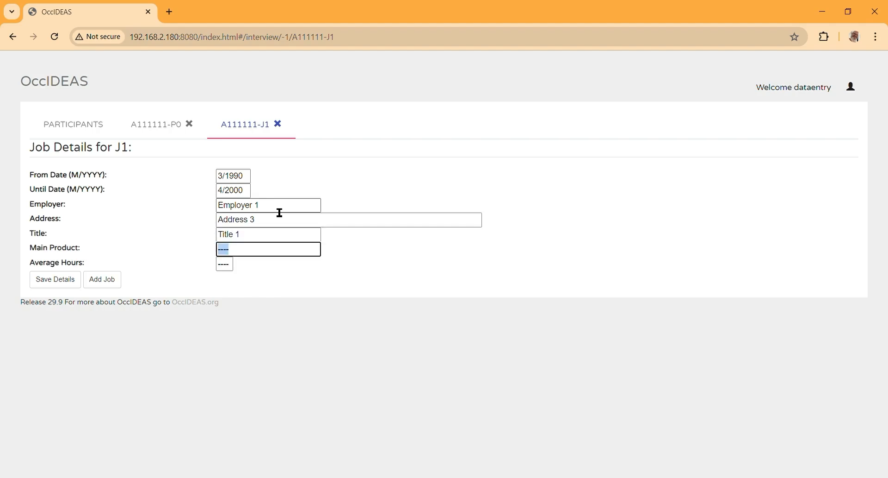
pyautogui.write('Main Product 2')
pyautogui.press('BackSpace')
pyautogui.write('1')
pyautogui.click(233, 266)
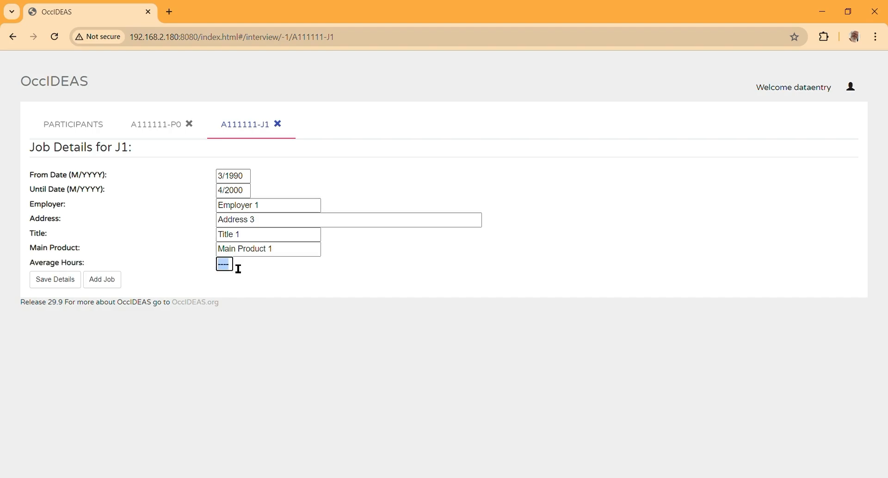
# Step: Give J1 40 average hours, save it, and add a second job
pyautogui.write('40')
pyautogui.click(78, 285)
pyautogui.click(106, 279)
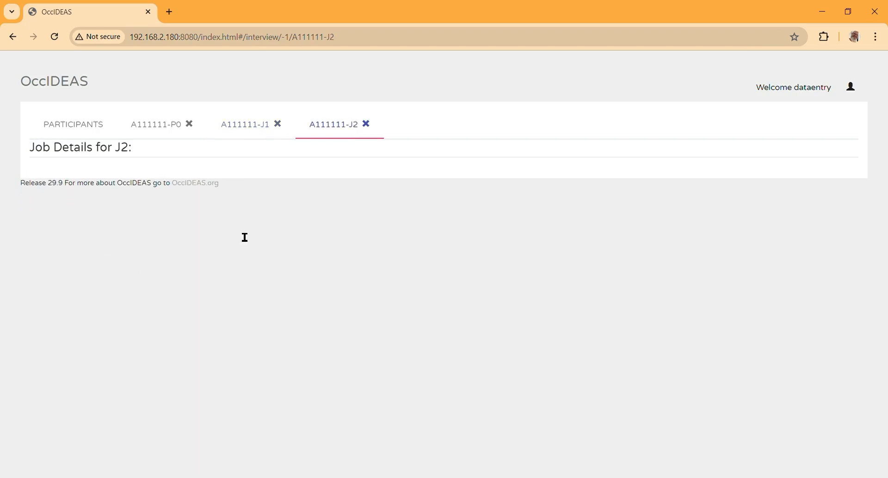
# Step: Enter job J2 dates 4/2000 to 6/2005 and employer Employer 2
pyautogui.click(248, 180)
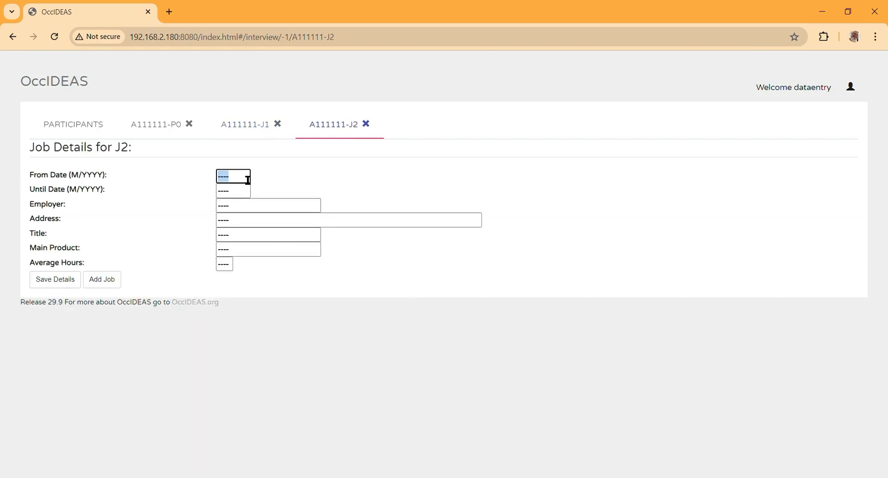
pyautogui.write('4/2000')
pyautogui.press('Tab')
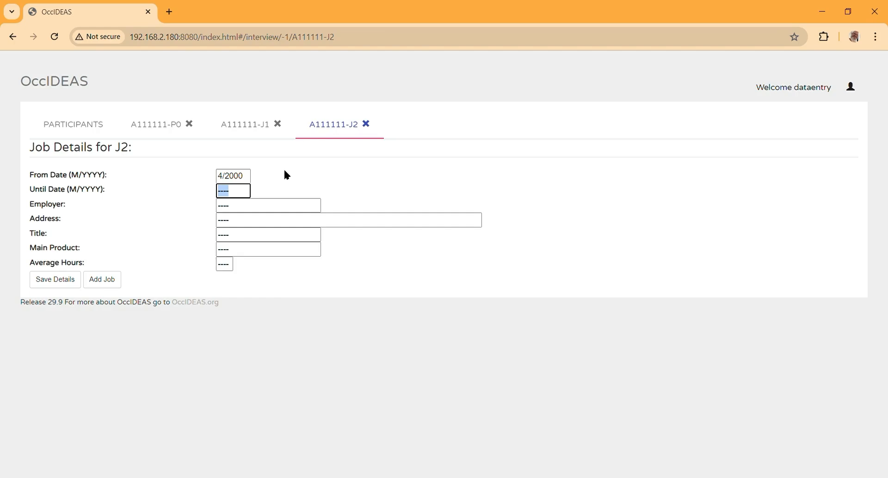
pyautogui.write('6/2005')
pyautogui.press('Tab')
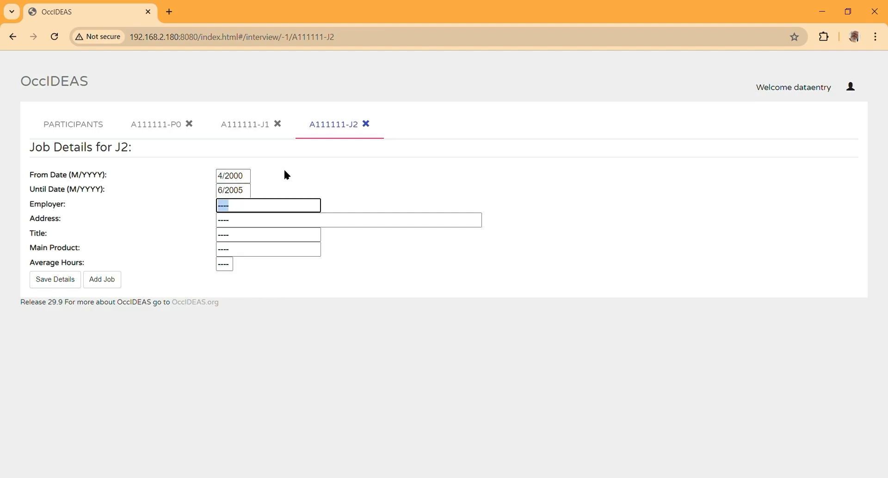
pyautogui.write('Employu')
pyautogui.press('BackSpace')
pyautogui.write('er 2')
# Step: Enter J2's address Address 4, title Title 2 and main product Main Product 2
pyautogui.press('Tab')
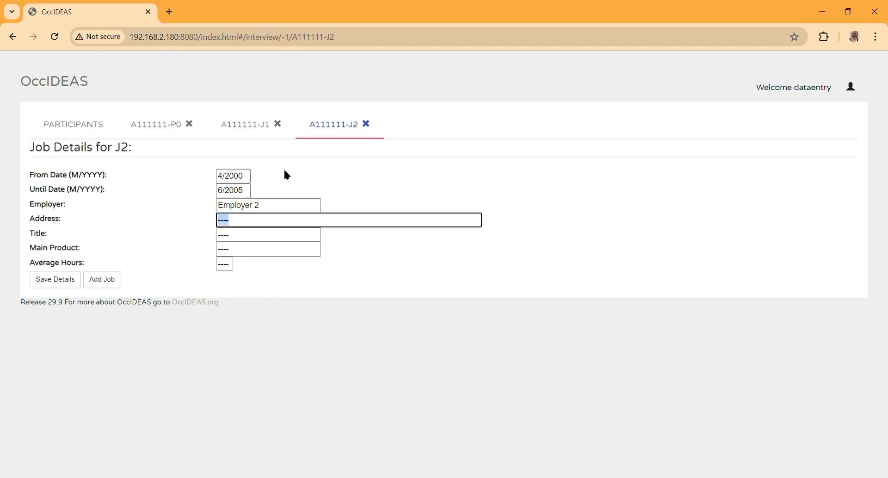
pyautogui.write('Address 4')
pyautogui.press('Tab')
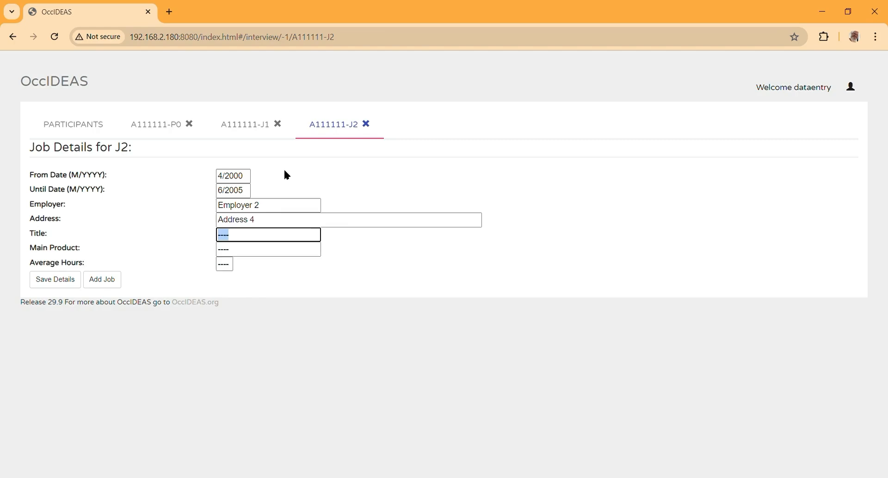
pyautogui.write('Tt')
pyautogui.write('itle ')
pyautogui.write('2')
pyautogui.press('Tab')
pyautogui.write('M')
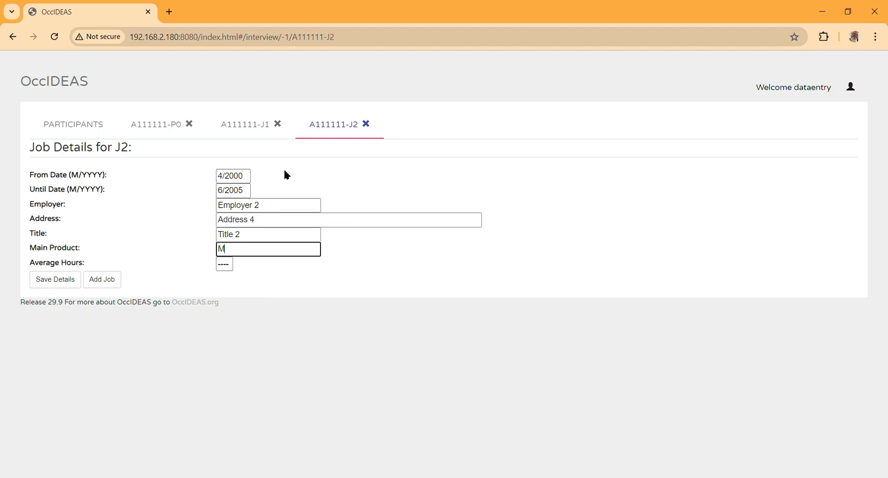
pyautogui.write('ain Product 2')
pyautogui.press('Tab')
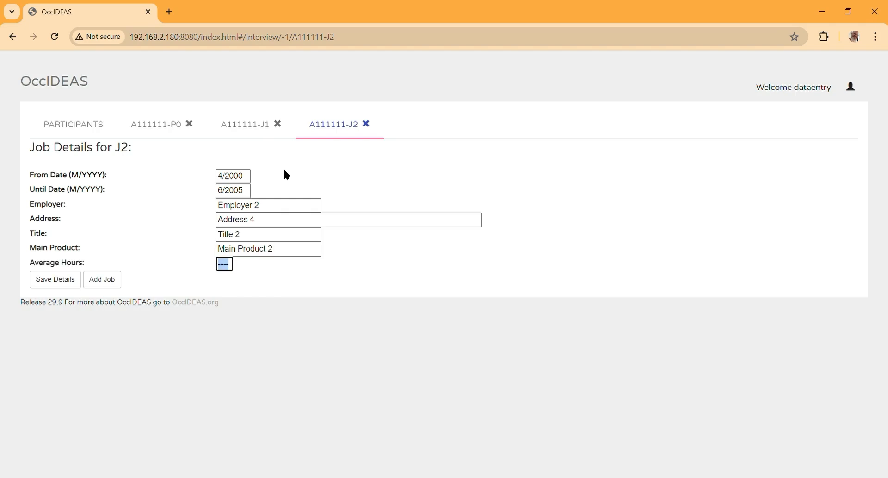
# Step: Give J2 38 average hours, save it, close both job tabs and refresh the histories
pyautogui.write('38')
pyautogui.click(53, 283)
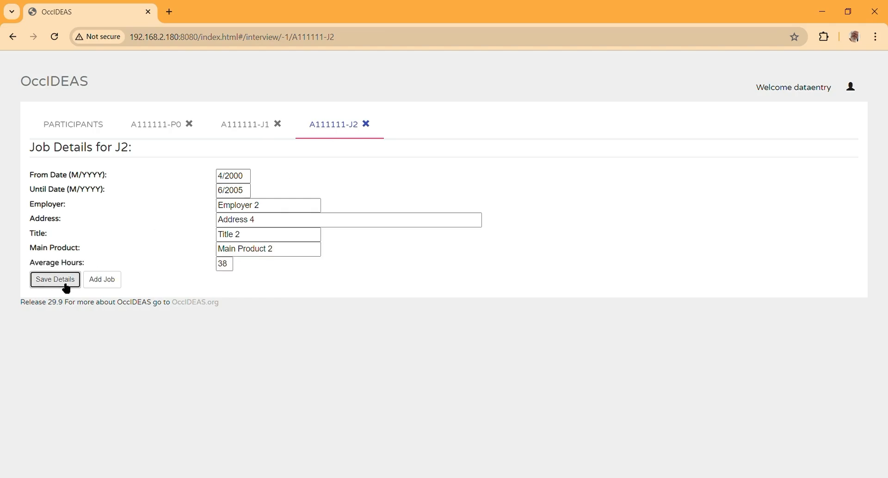
pyautogui.click(367, 124)
pyautogui.click(278, 124)
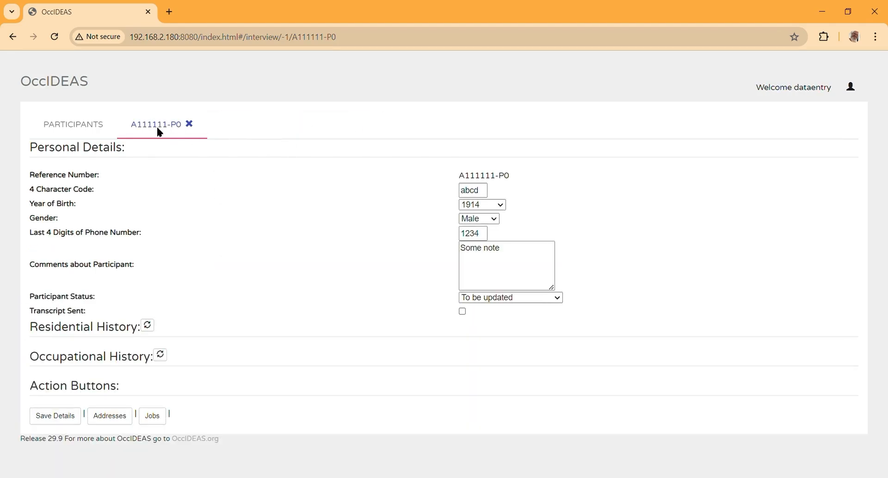
pyautogui.click(148, 324)
pyautogui.click(160, 384)
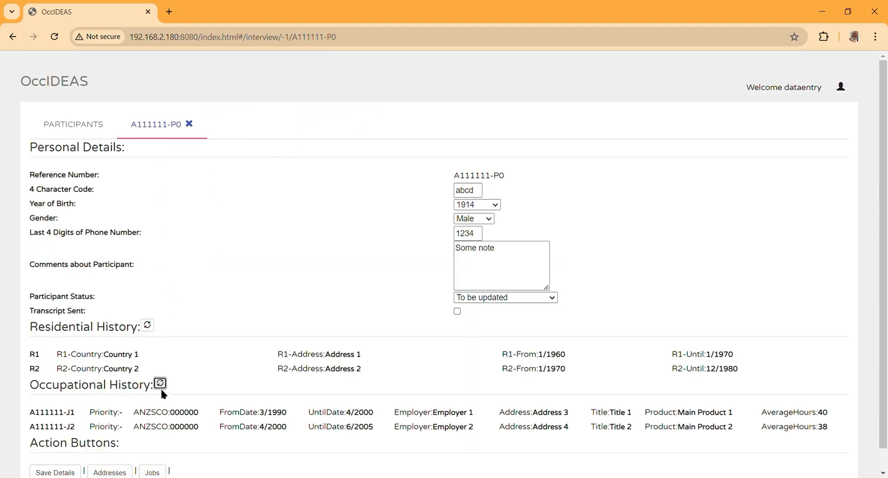
pyautogui.scroll(-1, 197, 382)
pyautogui.scroll(-1, 197, 382)
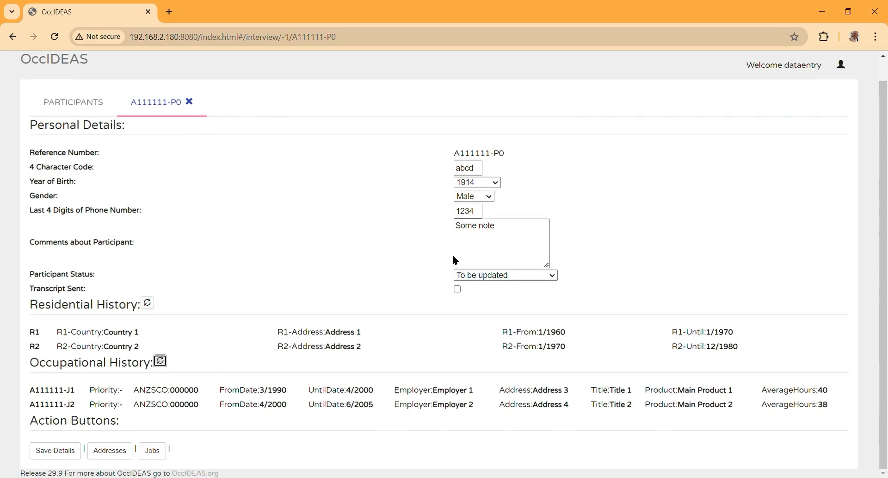
# Step: Set the participant status to To be reviewed and save the details
pyautogui.click(484, 275)
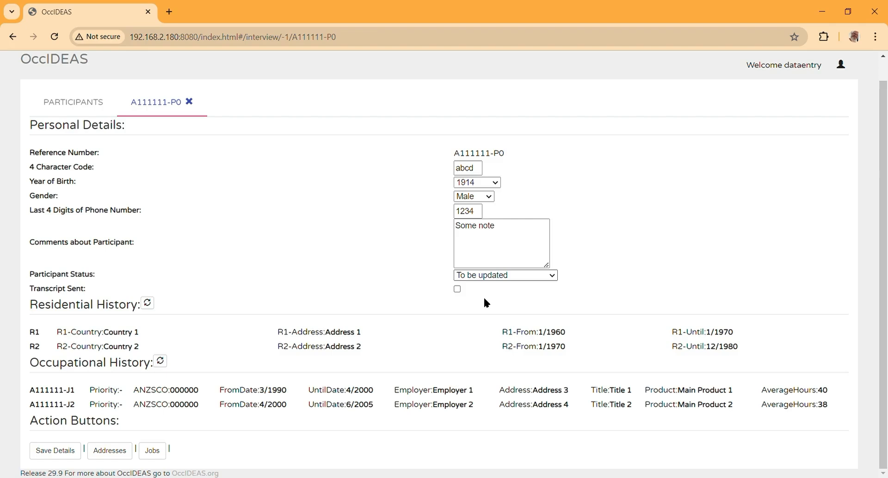
pyautogui.click(486, 302)
pyautogui.click(55, 450)
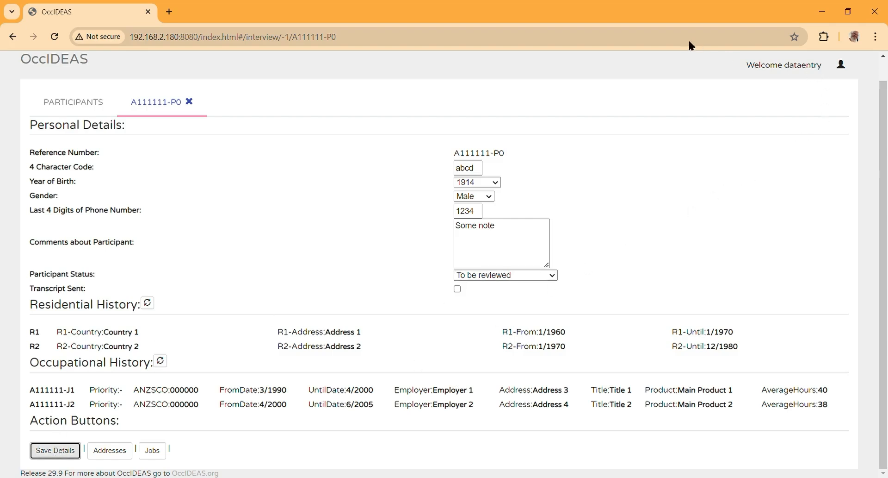
# Step: Sign out of OccIDEAS from the account menu
pyautogui.click(874, 68)
pyautogui.scroll(1, 879, 109)
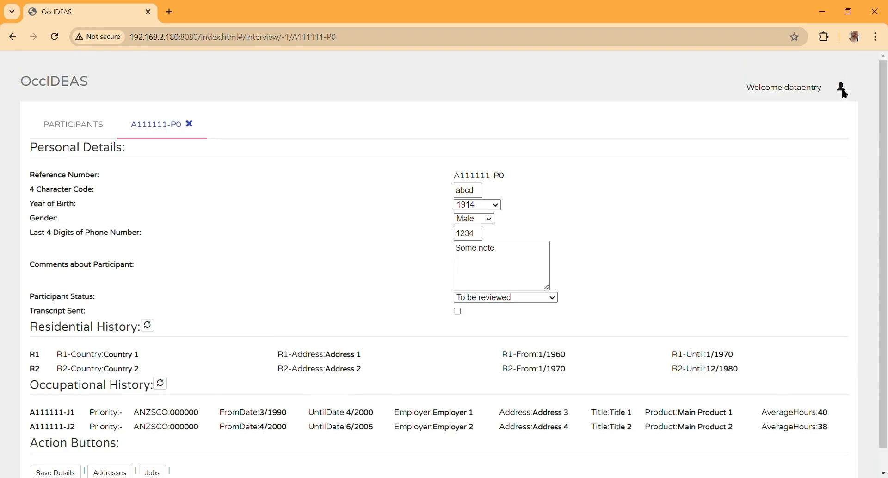
pyautogui.click(841, 75)
pyautogui.click(774, 77)
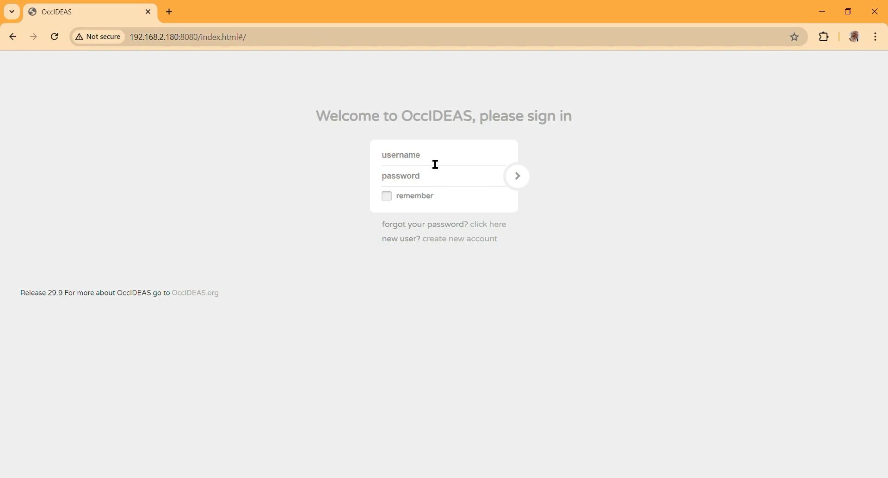
# Step: Log in with the allocator account, retyping the password after the first attempt
pyautogui.write('Allocator*********')
pyautogui.click(511, 180)
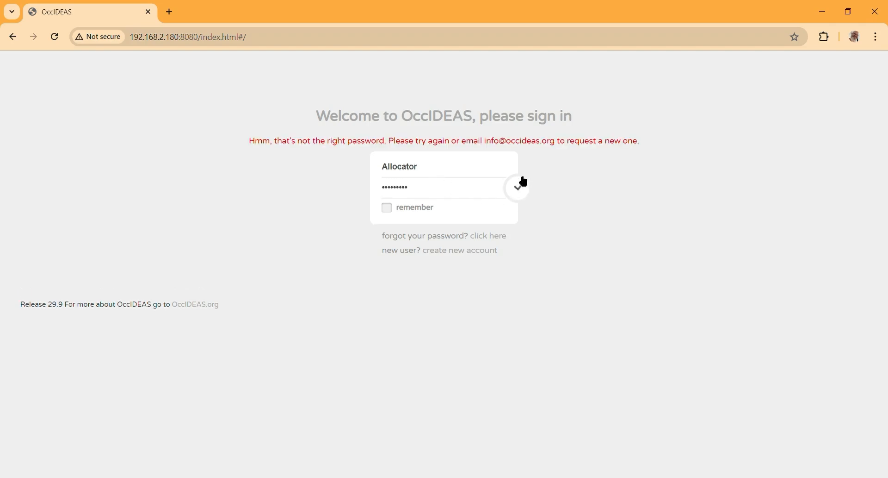
pyautogui.moveTo(449, 203); pyautogui.dragTo(303, 196)
pyautogui.write('*********')
pyautogui.press('Return')
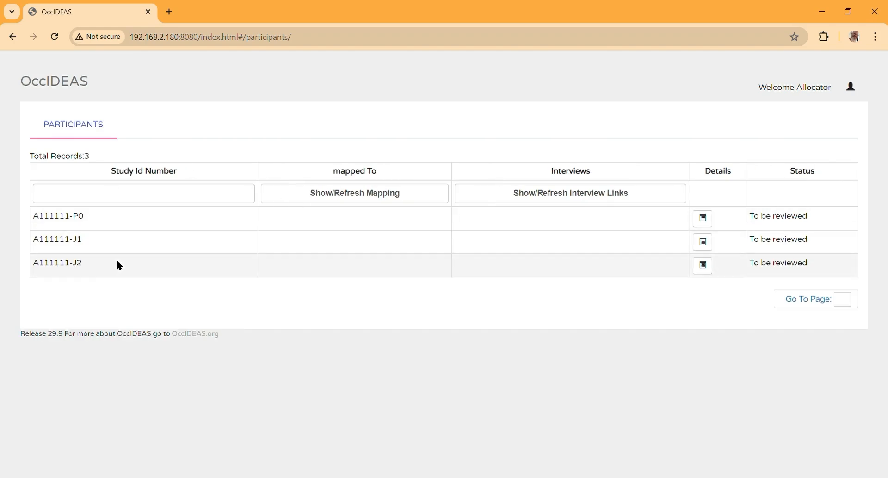
# Step: Show participant mappings and highlight the A111111-P0, J1 and J2 study IDs
pyautogui.click(398, 195)
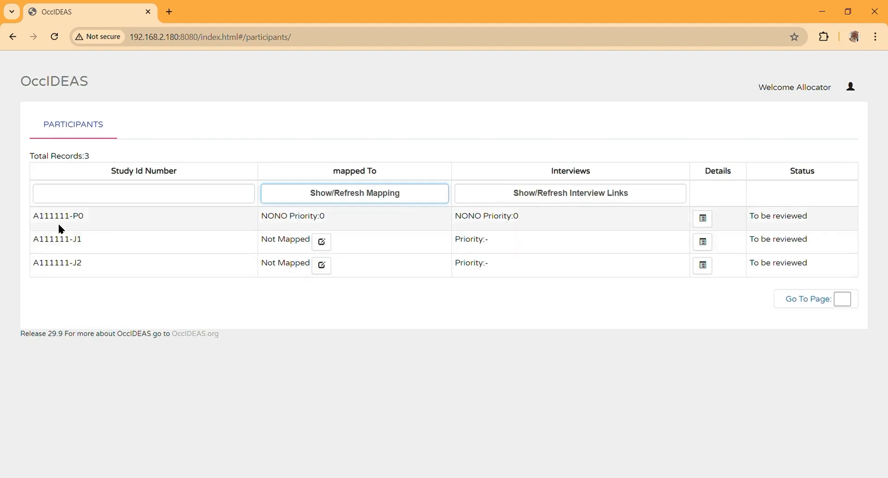
pyautogui.moveTo(32, 216); pyautogui.dragTo(93, 216)
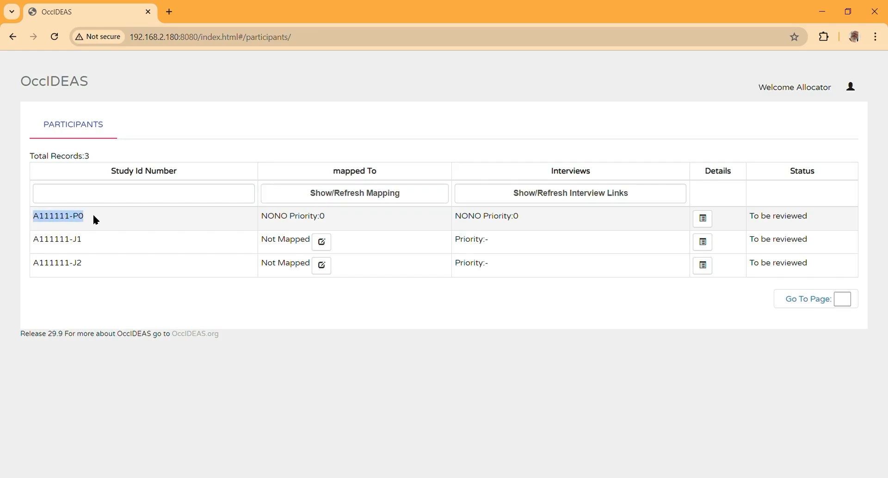
pyautogui.moveTo(32, 242); pyautogui.dragTo(99, 239)
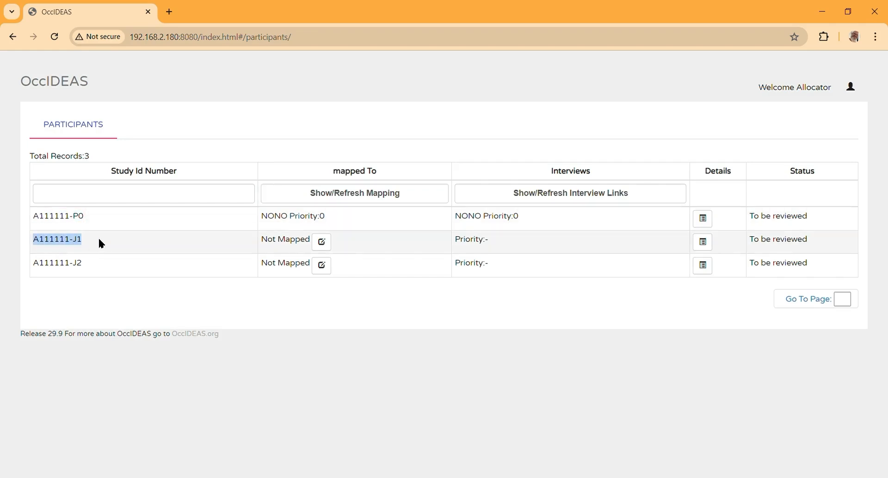
pyautogui.moveTo(39, 264); pyautogui.dragTo(113, 267)
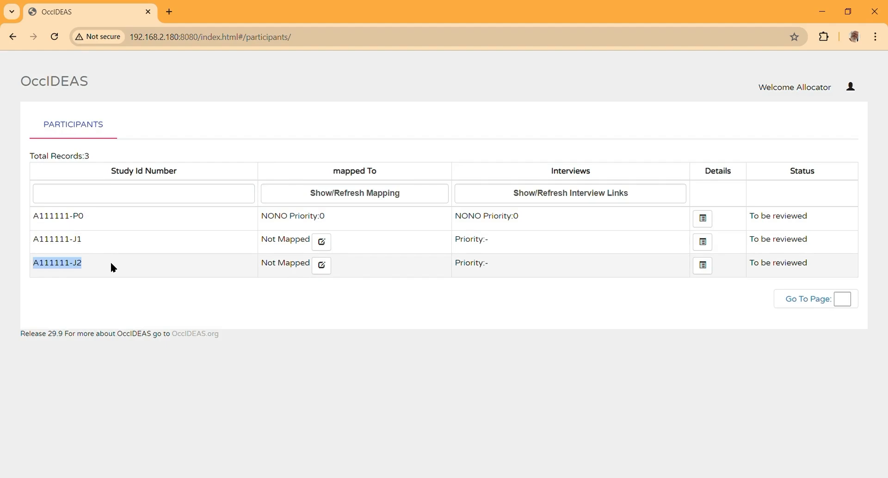
pyautogui.click(89, 225)
pyautogui.tripleClick(41, 224)
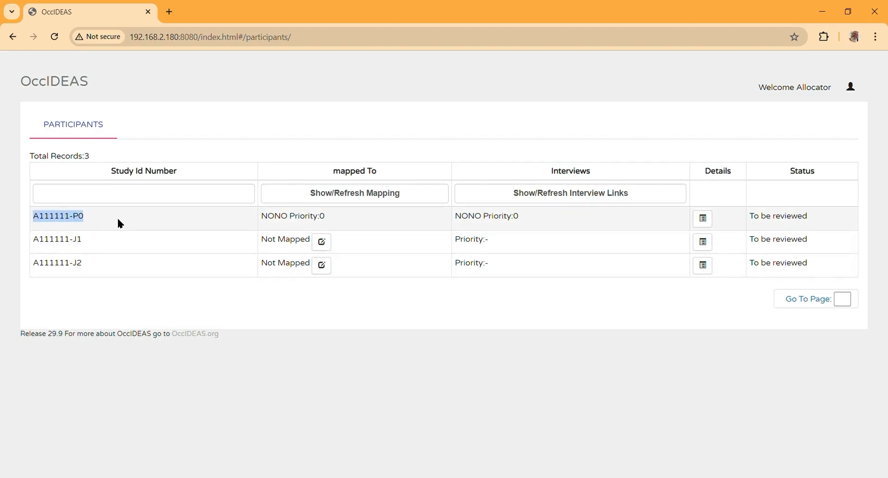
# Step: Change A111111-P0's comment to 'Some note and new note' and save it
pyautogui.click(703, 218)
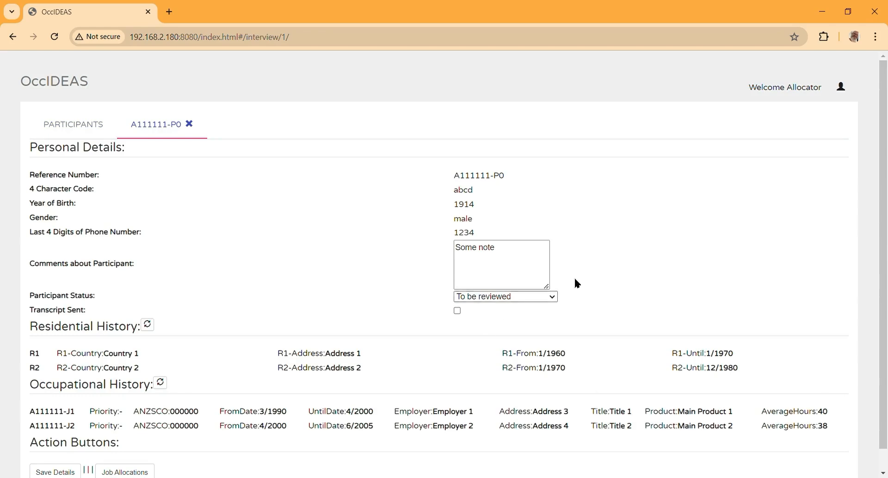
pyautogui.click(510, 254)
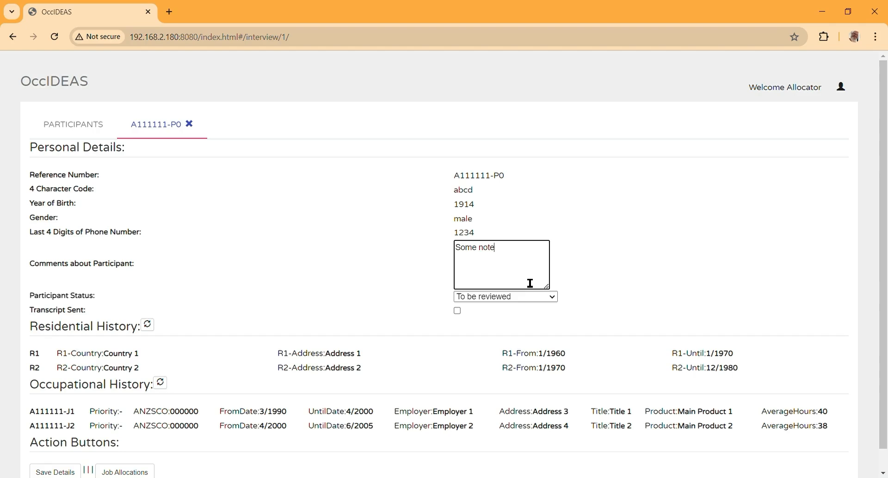
pyautogui.write('new note')
pyautogui.click(55, 471)
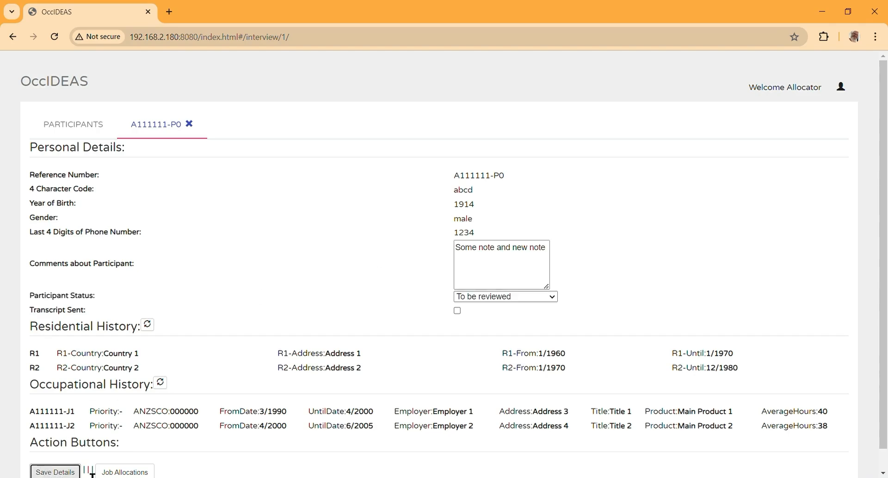
pyautogui.click(131, 471)
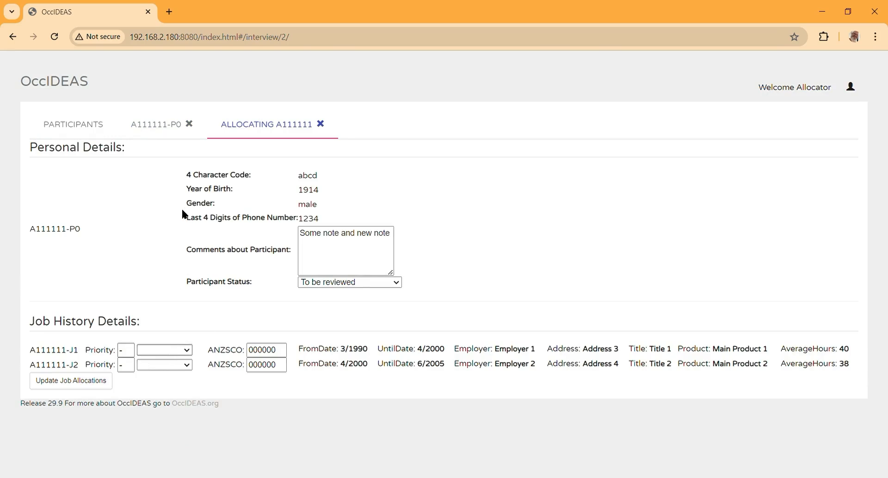
# Step: Allocate J1 to LAND priority 1 (ANZSCO 234567) and J2 to TRAD priority 2 (ANZSCO 234765)
pyautogui.click(168, 255)
pyautogui.click(175, 301)
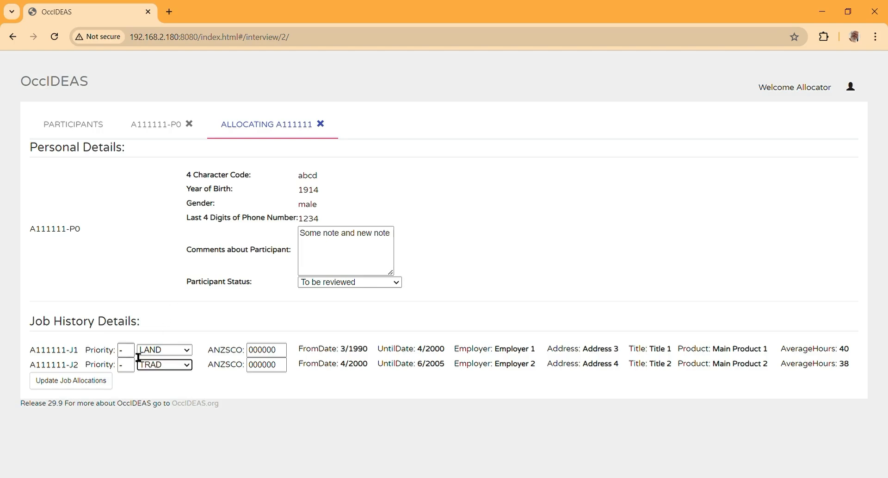
pyautogui.doubleClick(131, 350)
pyautogui.write('1')
pyautogui.doubleClick(131, 366)
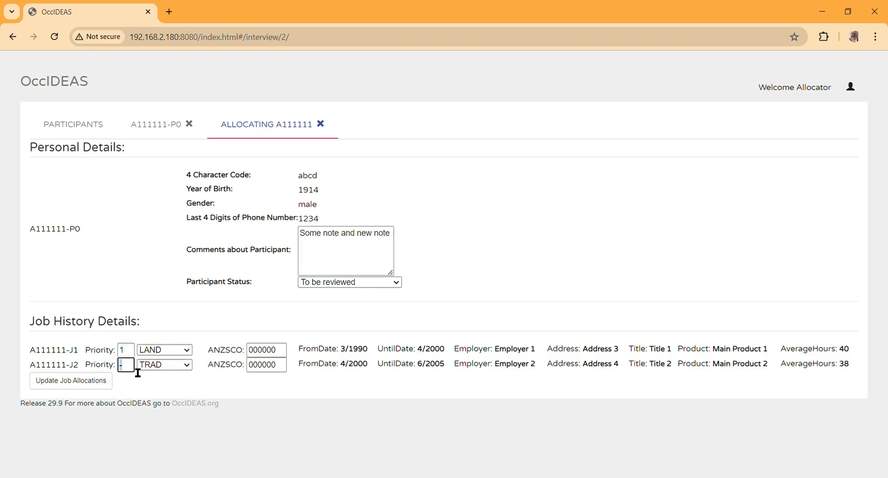
pyautogui.write('2')
pyautogui.doubleClick(283, 351)
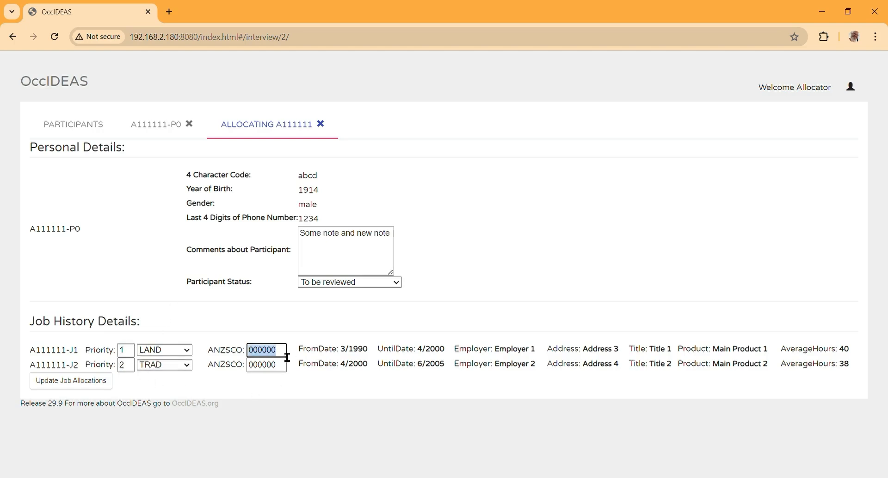
pyautogui.write('234567')
pyautogui.doubleClick(284, 369)
pyautogui.write('2')
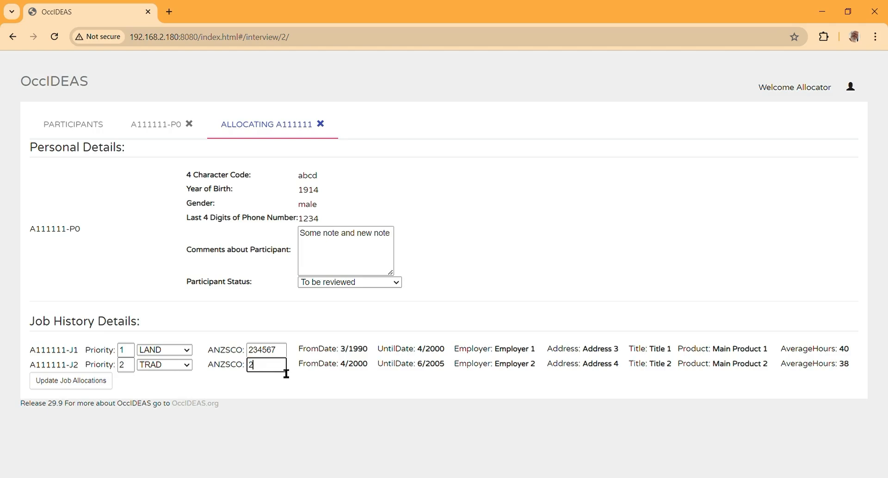
pyautogui.write('34765')
pyautogui.click(71, 385)
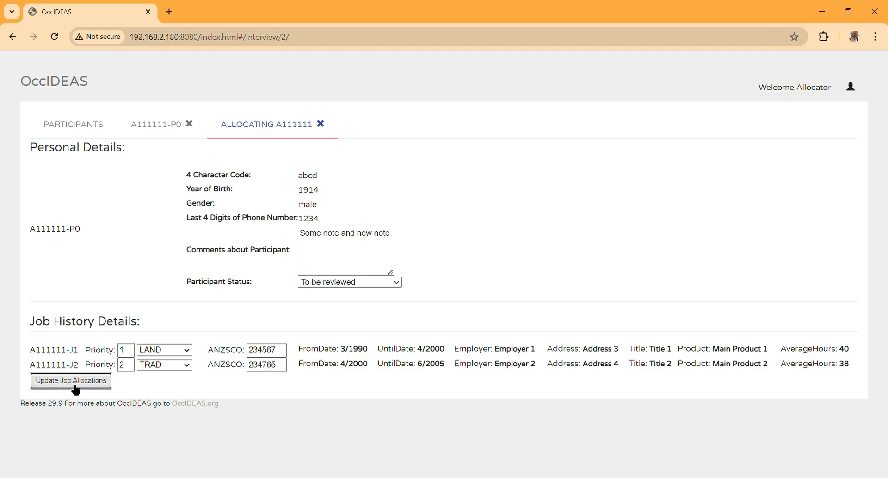
# Step: Mark the participant Ready for interview, save, and refresh the participants' interview links
pyautogui.click(358, 318)
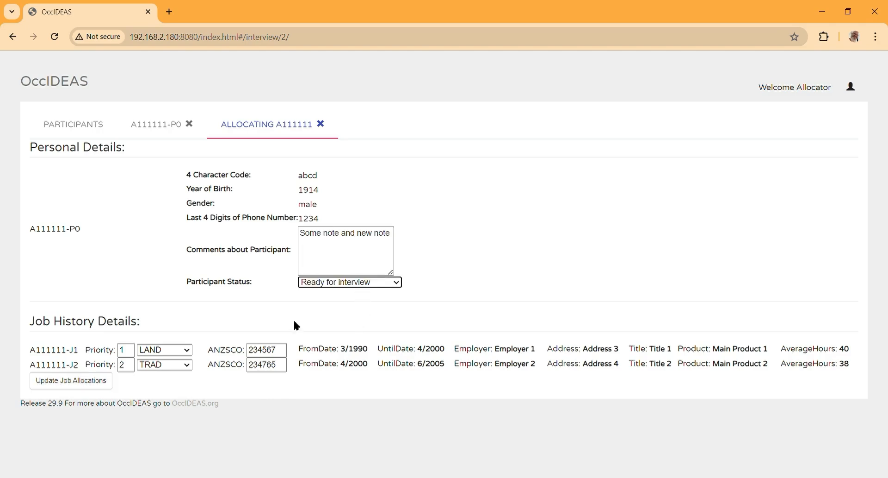
pyautogui.click(88, 383)
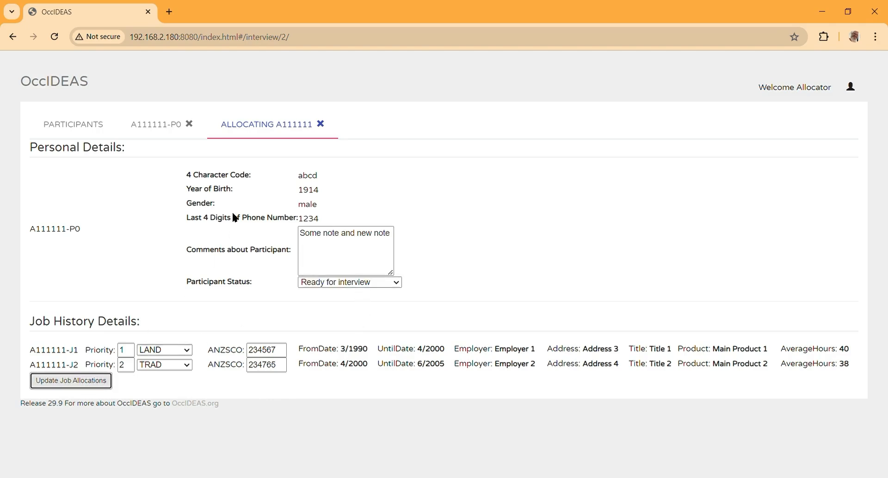
pyautogui.click(320, 124)
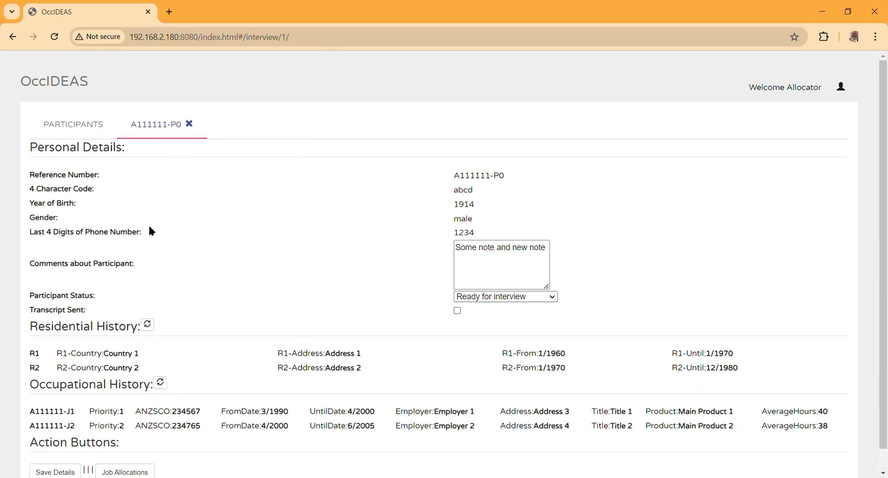
pyautogui.click(88, 130)
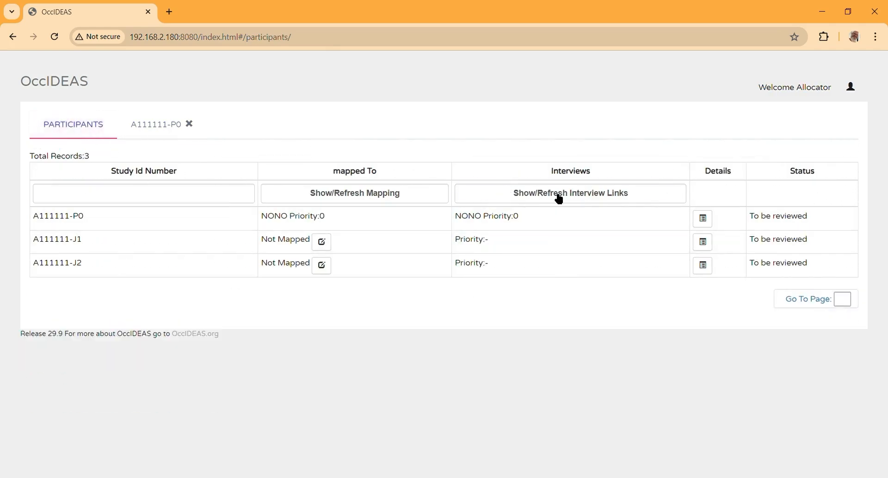
pyautogui.click(559, 197)
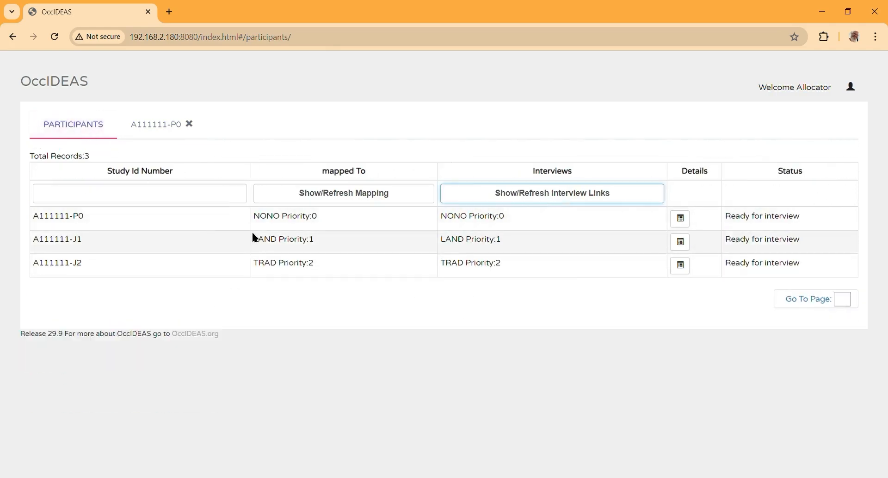
# Step: Sign out of the allocator account and sign back in with the interviewer account
pyautogui.click(851, 86)
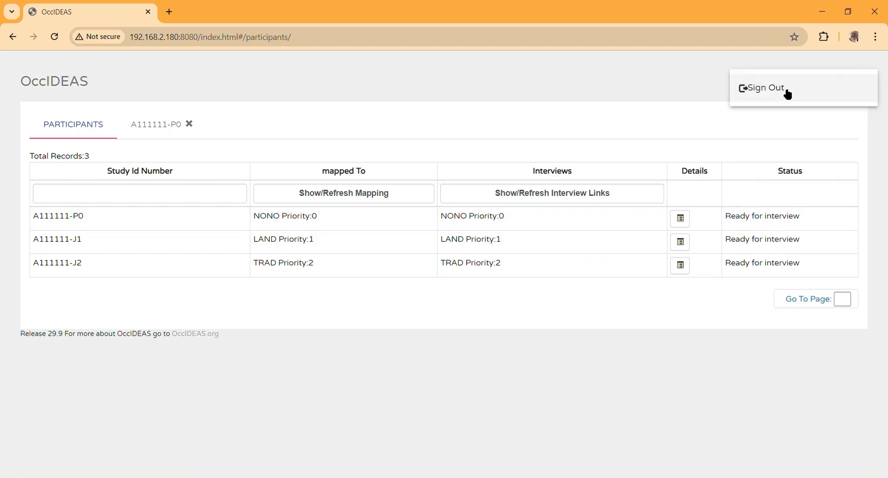
pyautogui.click(789, 95)
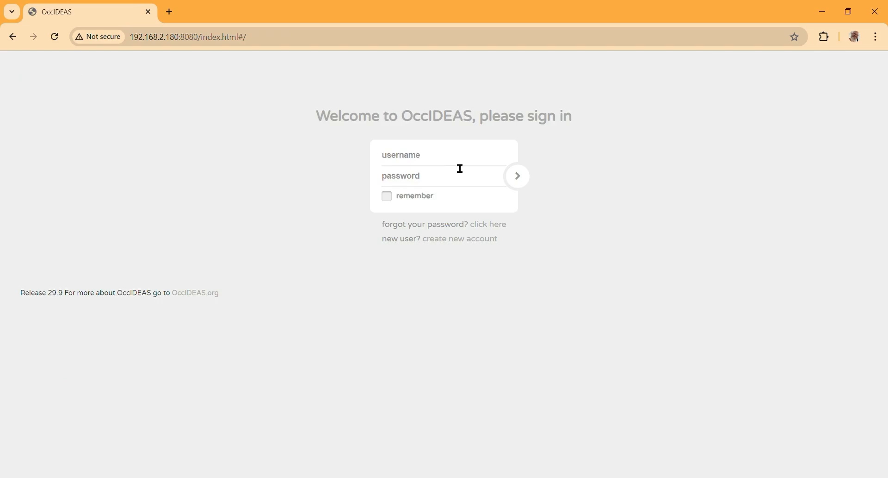
pyautogui.write('Int')
pyautogui.write('in')
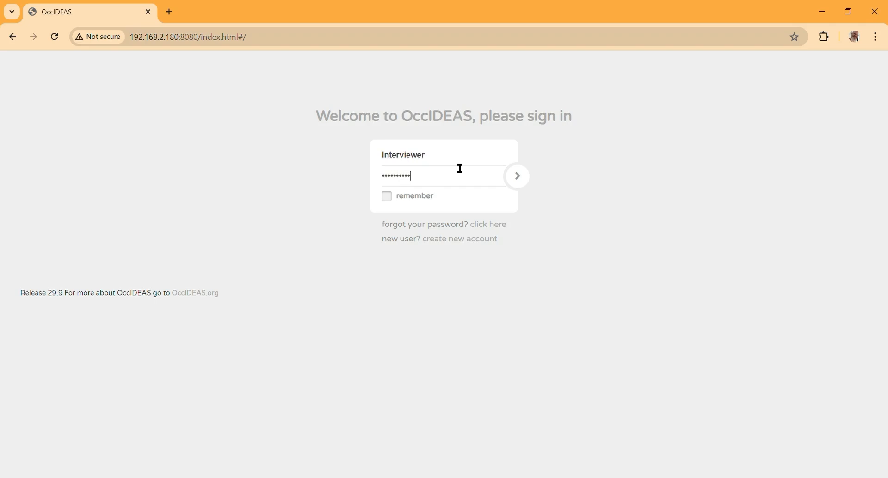
pyautogui.click(530, 182)
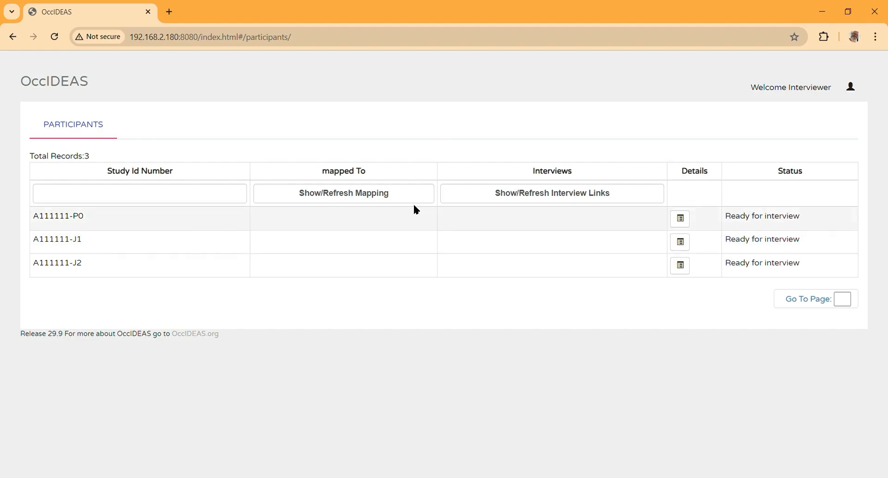
# Step: Load the interview links, review the first participant's details, and return to the participants list
pyautogui.click(540, 194)
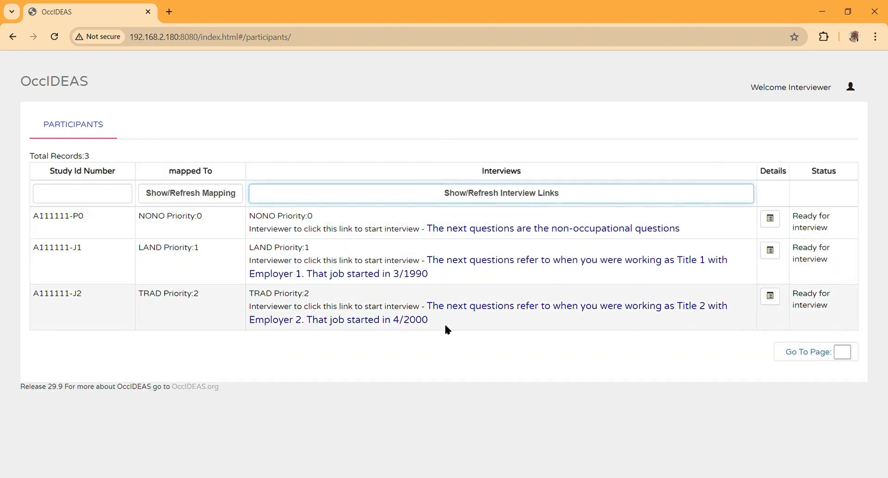
pyautogui.click(771, 218)
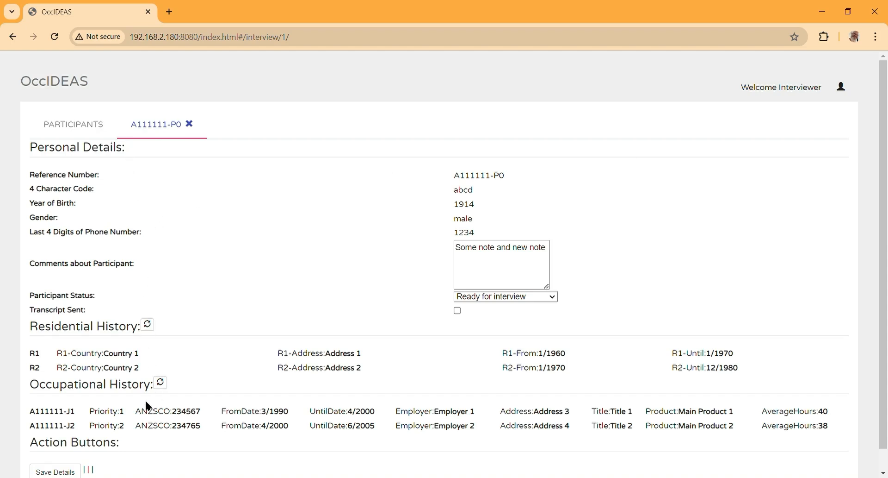
pyautogui.scroll(-1, 147, 403)
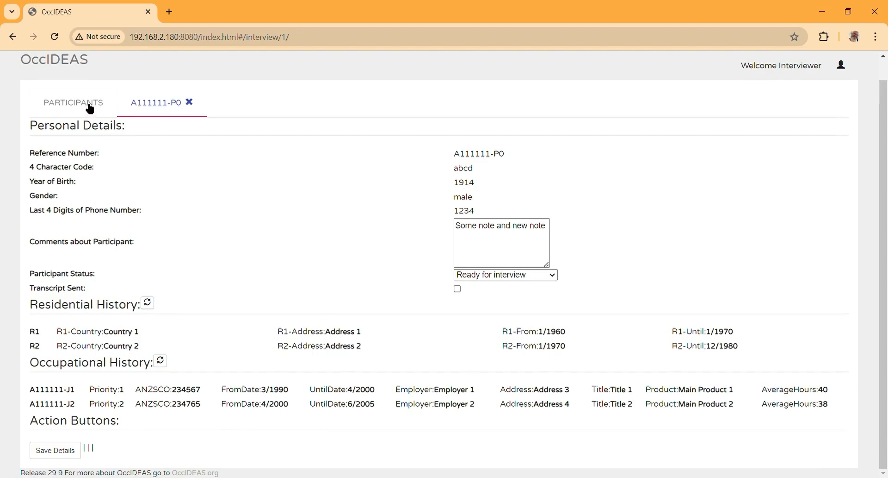
pyautogui.click(70, 105)
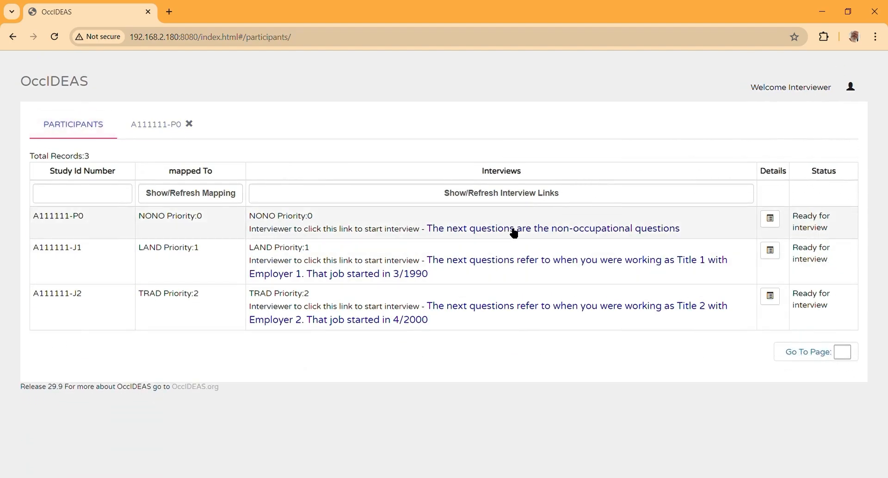
# Step: Start the A111111-P0 non-occupational survey and answer Yes to the fibro house question
pyautogui.click(510, 229)
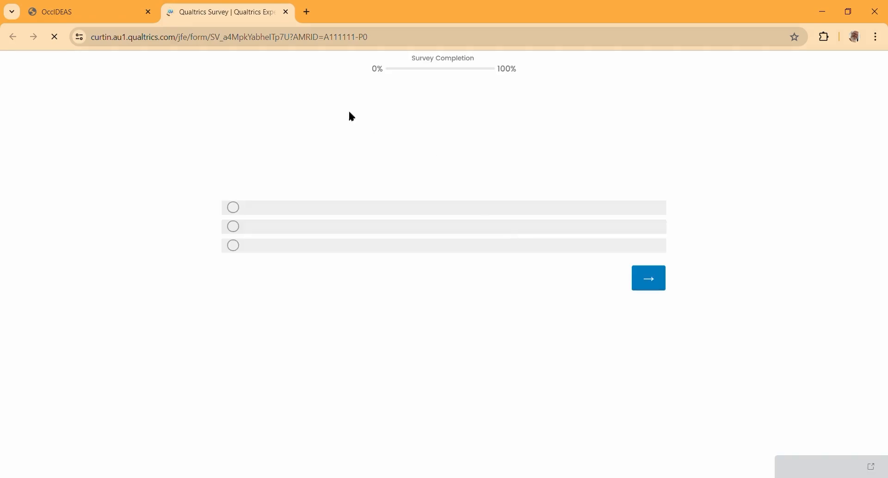
pyautogui.click(238, 214)
pyautogui.click(645, 290)
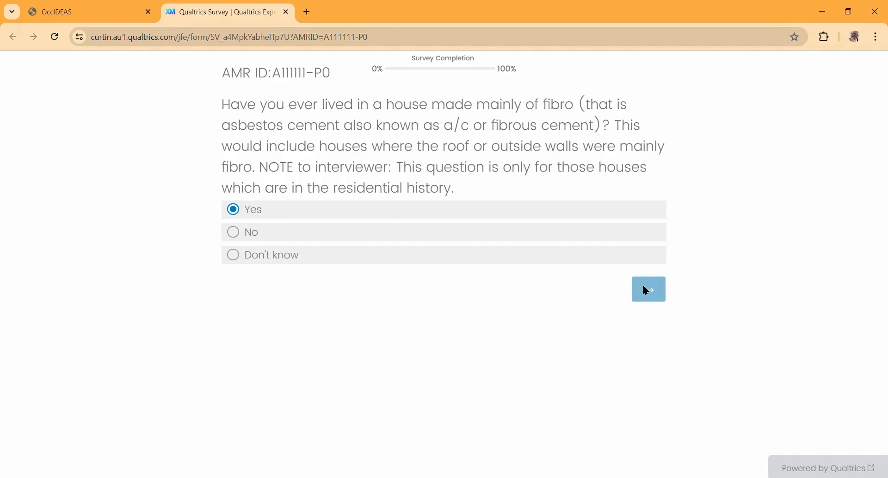
# Step: Look up the residential history in OccIDEAS and enter residence ID R3 in the survey
pyautogui.click(270, 122)
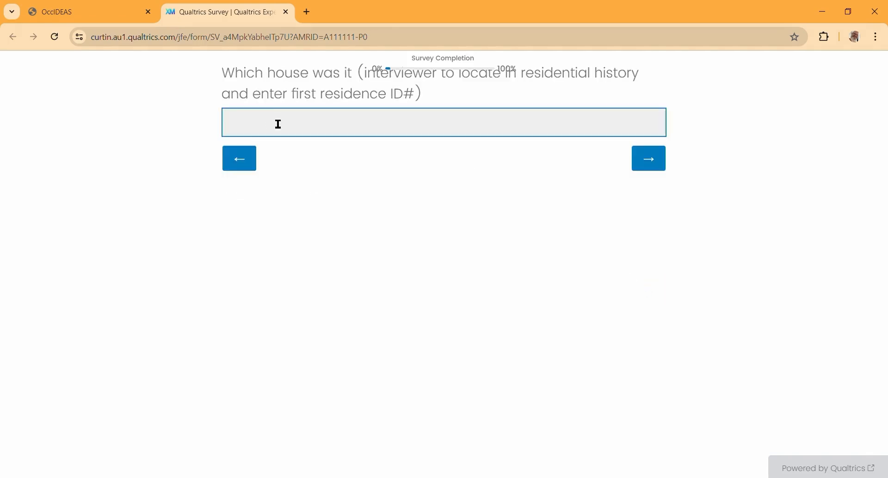
pyautogui.click(62, 12)
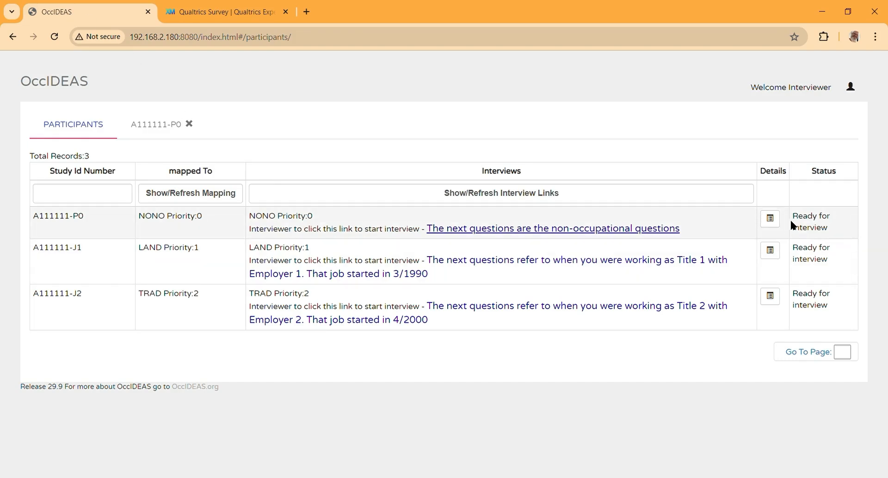
pyautogui.click(771, 218)
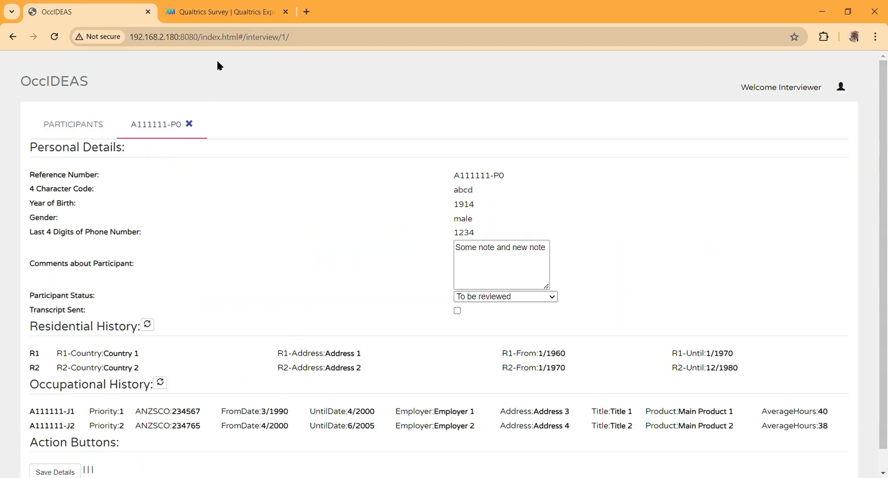
pyautogui.click(222, 12)
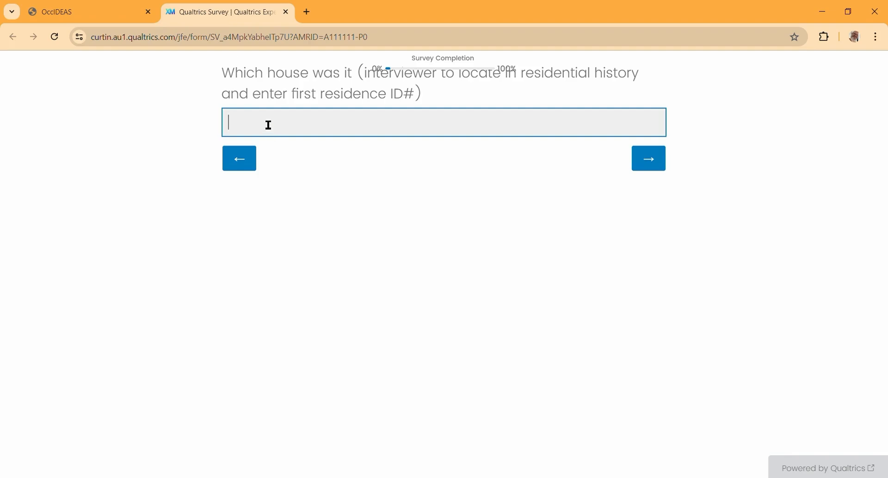
pyautogui.write('R3')
pyautogui.click(648, 160)
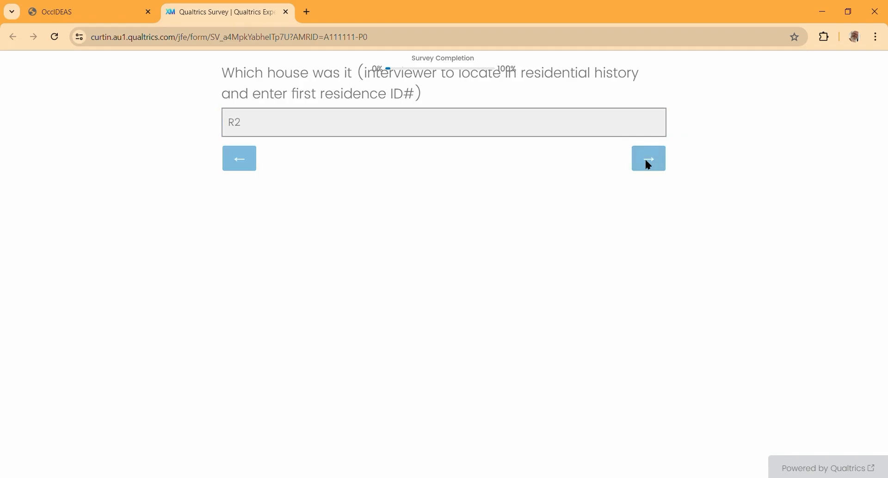
# Step: Answer 1942–1987 for build year, then No to other fibro houses, asbestos factory and renovation
pyautogui.click(233, 160)
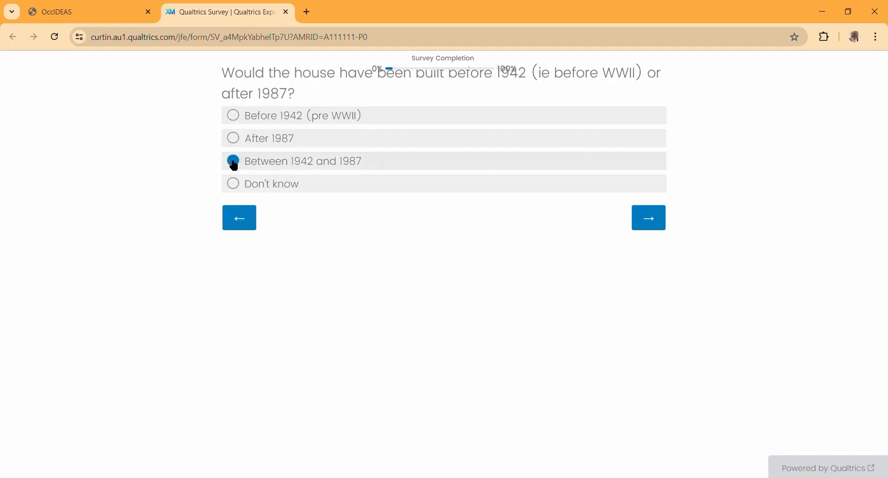
pyautogui.click(643, 215)
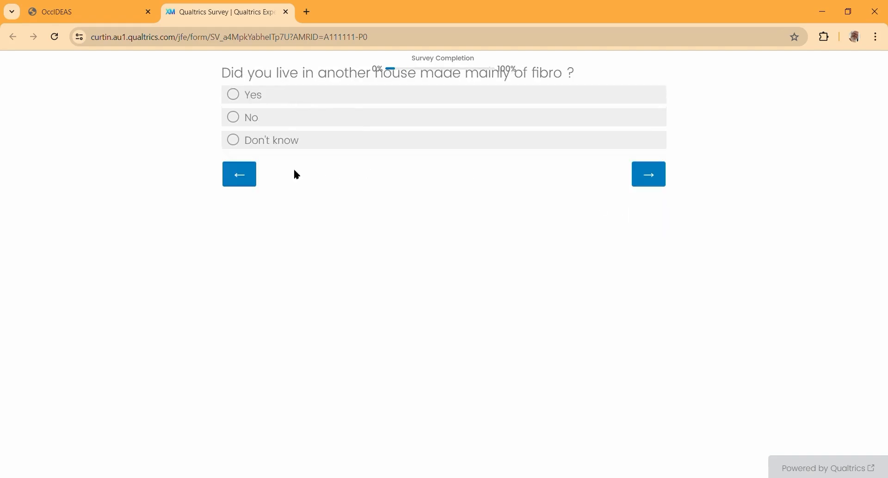
pyautogui.click(239, 117)
pyautogui.click(644, 170)
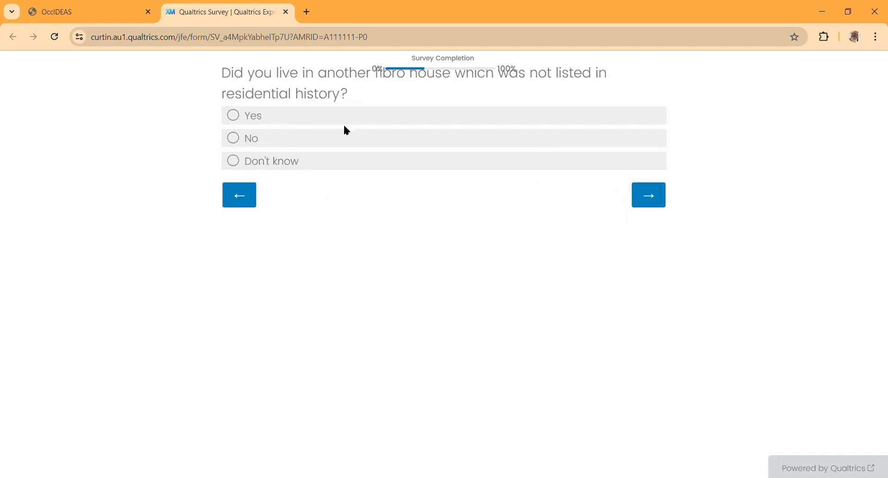
pyautogui.click(234, 138)
pyautogui.click(658, 203)
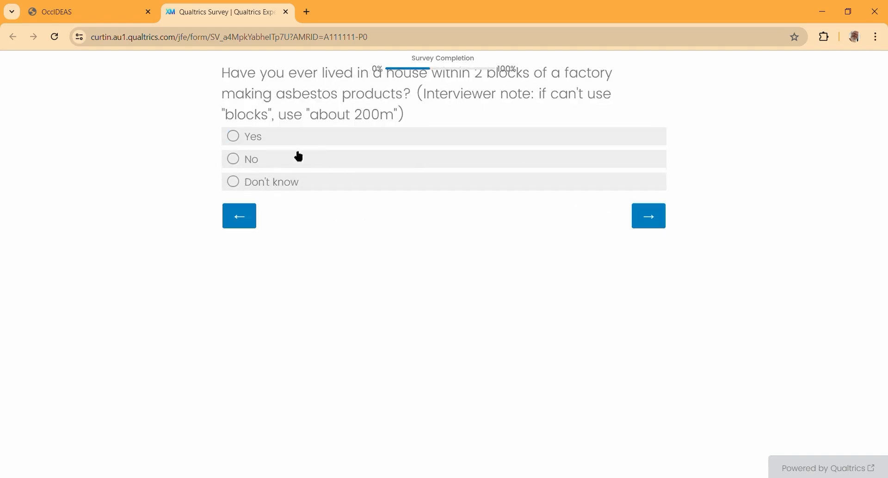
pyautogui.click(241, 158)
pyautogui.click(651, 217)
pyautogui.click(242, 180)
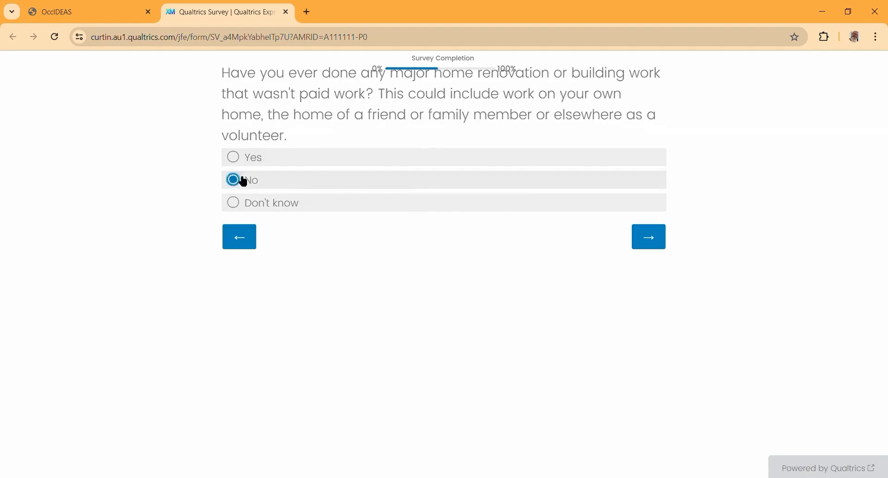
pyautogui.click(647, 236)
# Step: Answer No to brakes, welding, exposed household, mine, Wittenoom, mining towns and other exposure, then submit
pyautogui.click(308, 142)
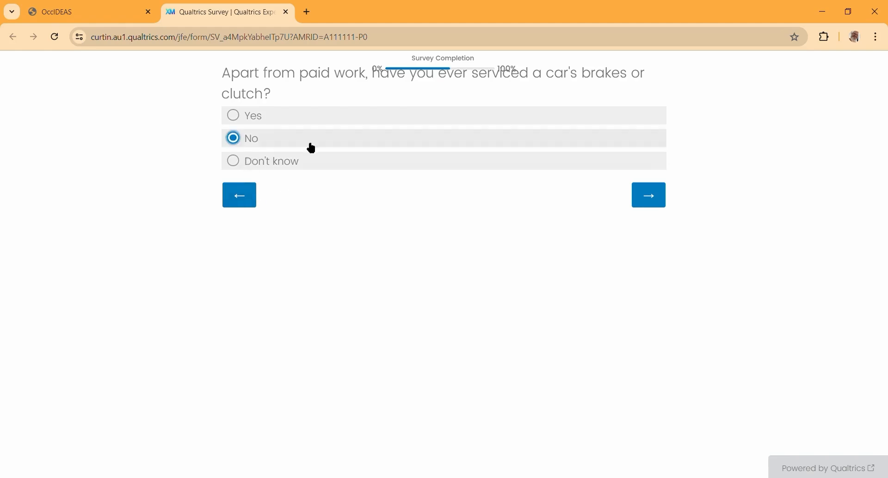
pyautogui.click(640, 195)
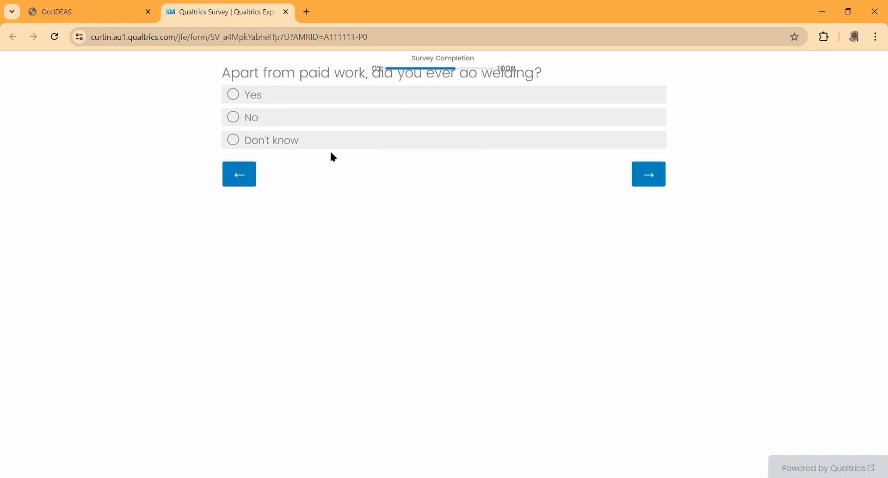
pyautogui.click(250, 119)
pyautogui.click(666, 185)
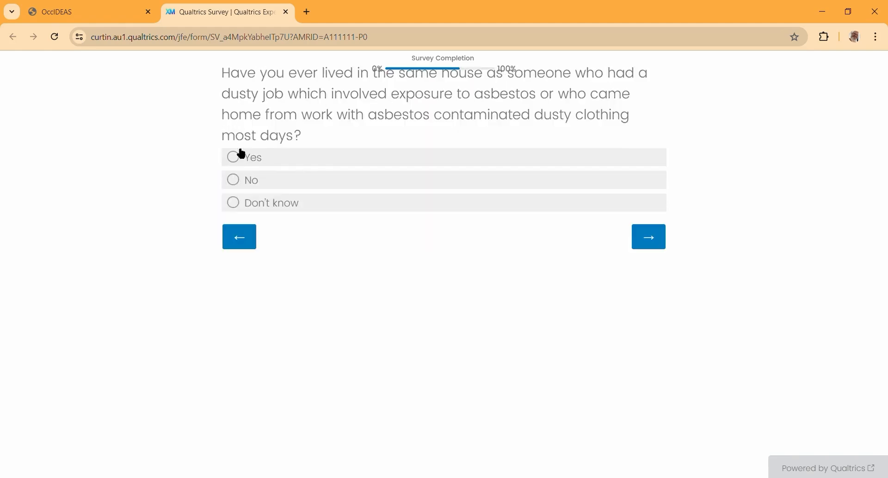
pyautogui.click(241, 181)
pyautogui.click(638, 234)
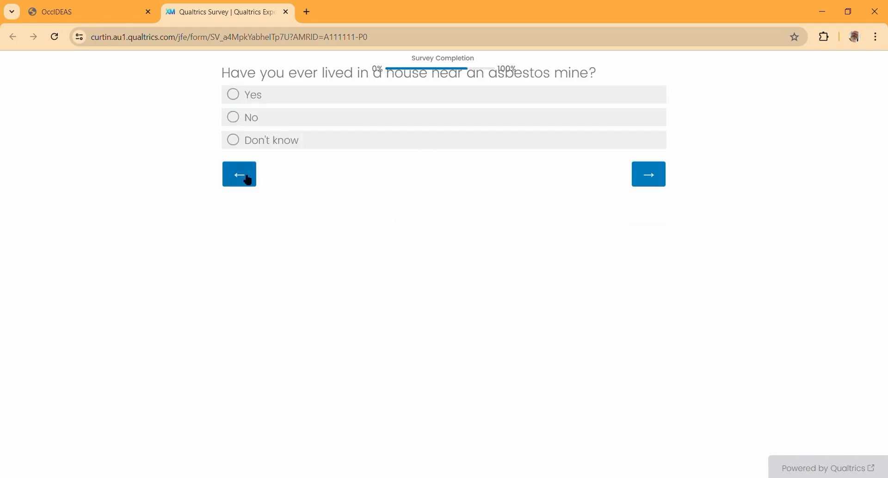
pyautogui.click(233, 117)
pyautogui.click(645, 175)
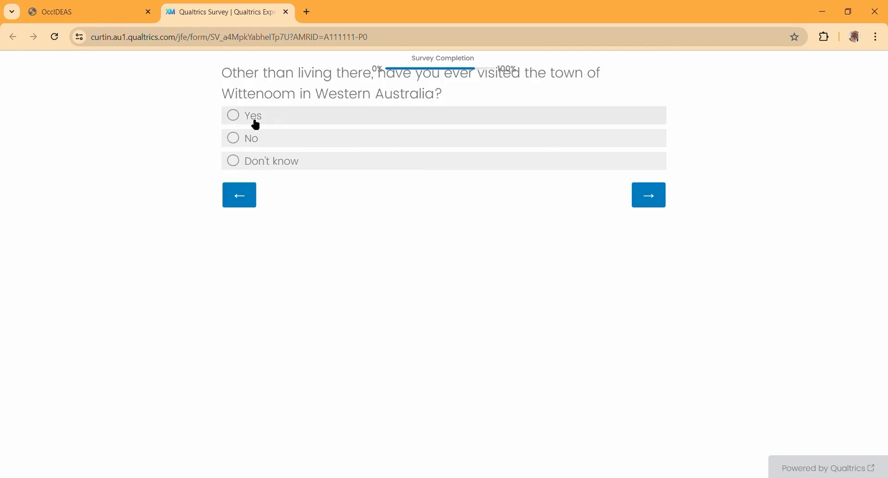
pyautogui.click(259, 139)
pyautogui.click(649, 199)
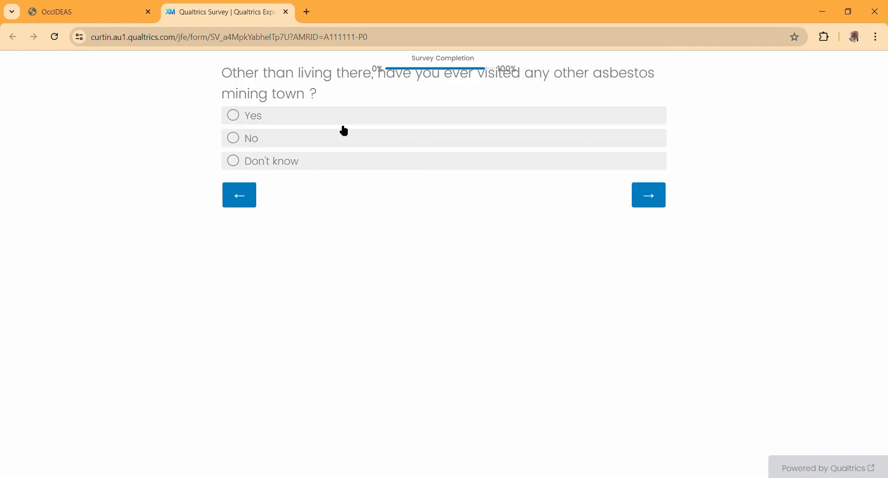
pyautogui.click(236, 139)
pyautogui.click(649, 197)
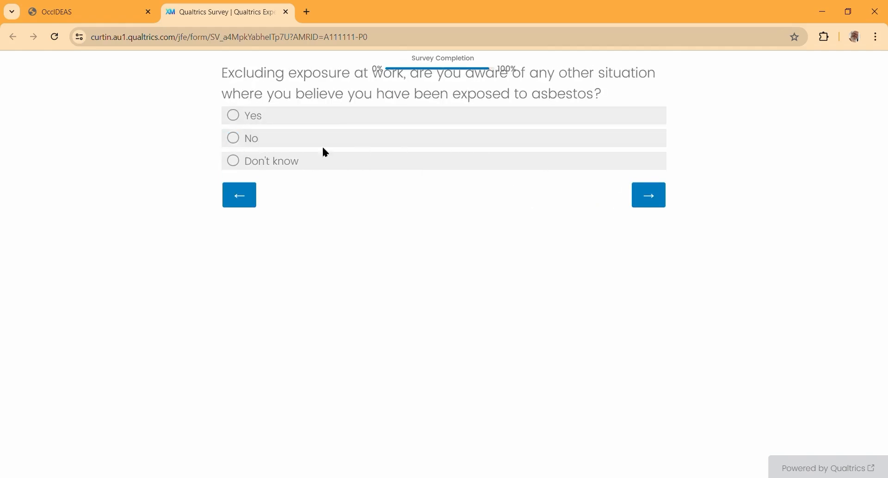
pyautogui.click(236, 139)
pyautogui.click(645, 199)
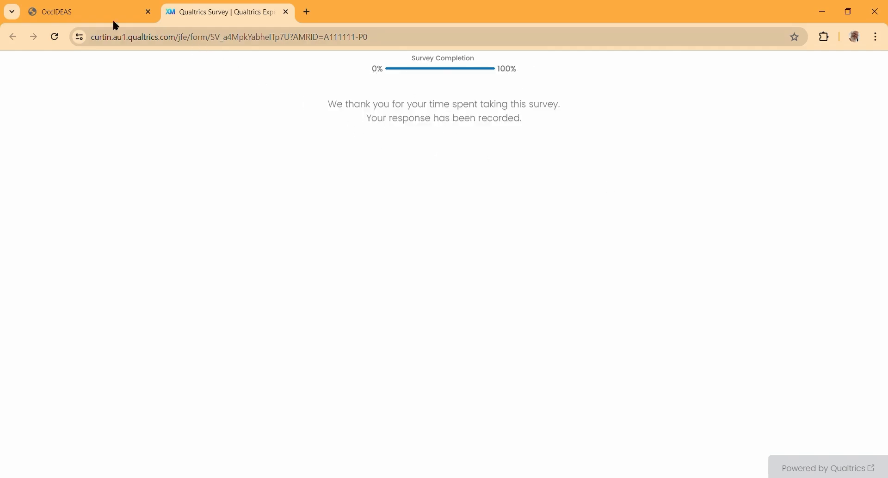
# Step: Close the finished P0 survey tab and launch the LAND job interview from the participants list
pyautogui.click(79, 11)
pyautogui.click(285, 11)
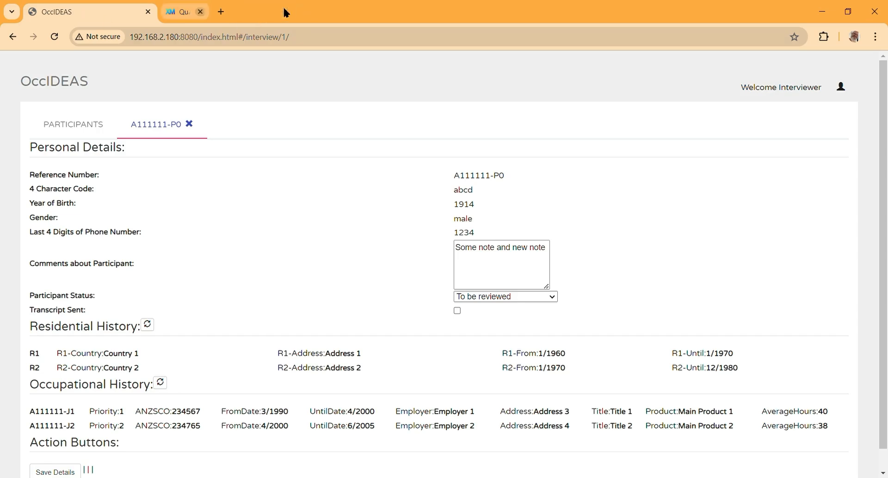
pyautogui.click(72, 118)
pyautogui.click(524, 260)
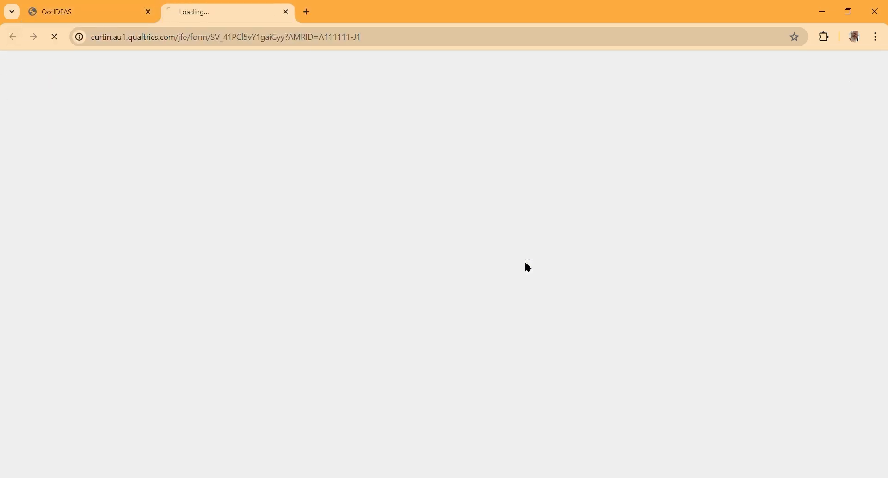
# Step: Answer No to vehicle repair, freight driving and freight loading, submit the survey, and close its tab
pyautogui.click(247, 189)
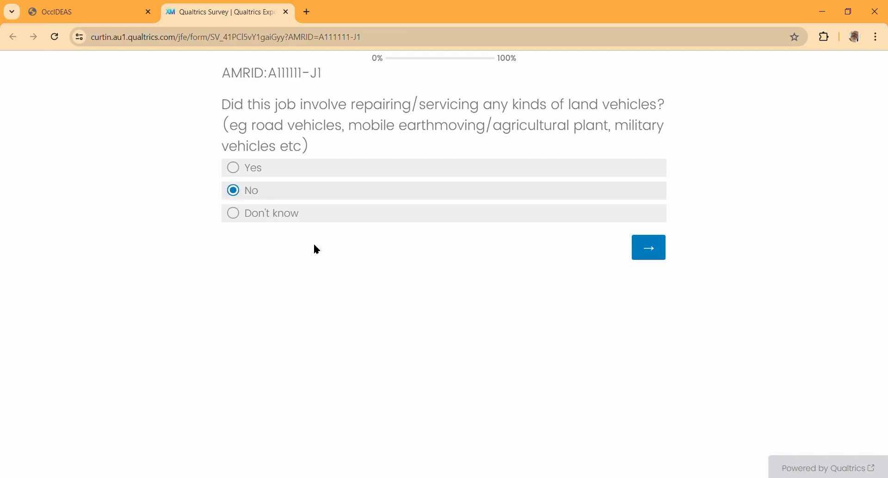
pyautogui.click(635, 254)
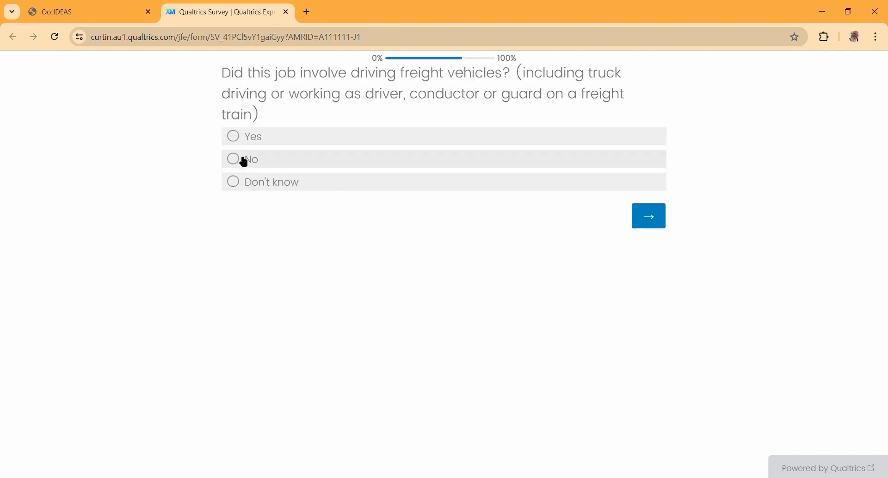
pyautogui.click(241, 159)
pyautogui.click(653, 220)
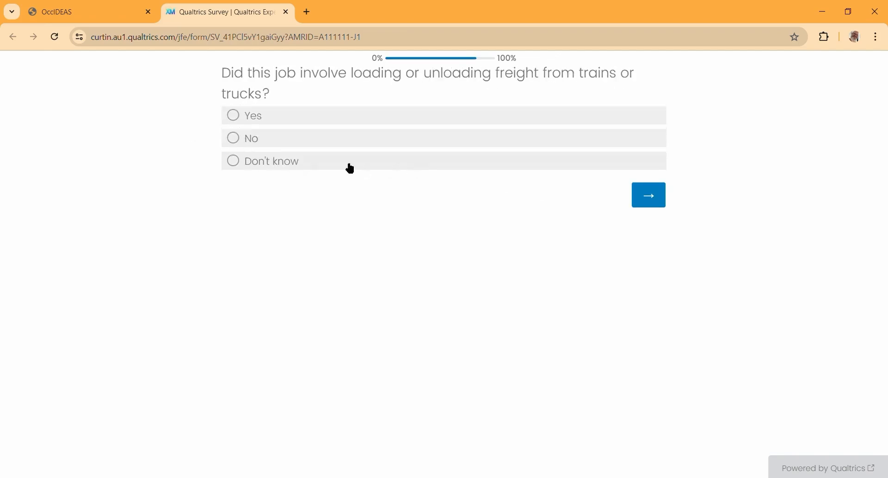
pyautogui.click(246, 140)
pyautogui.click(633, 195)
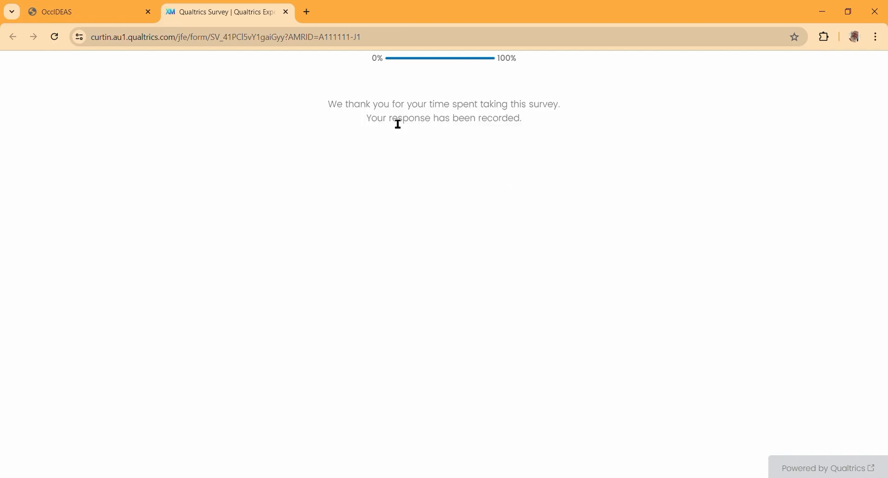
pyautogui.click(287, 12)
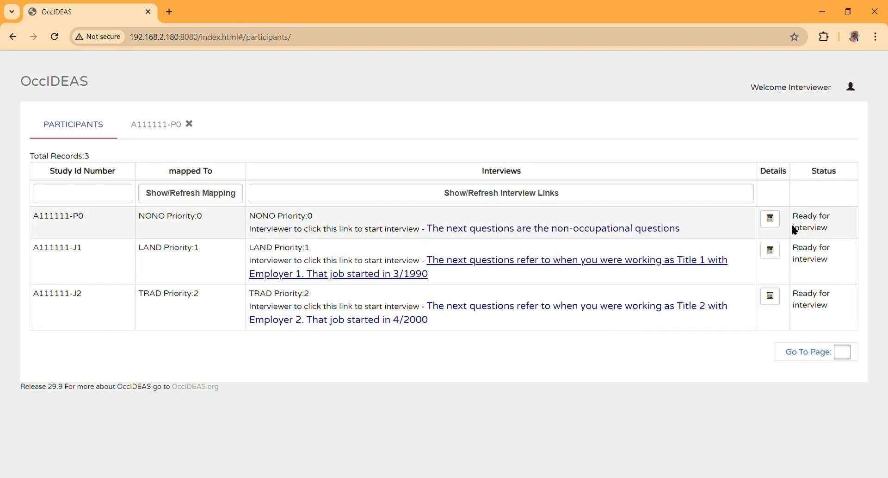
# Step: Set the participant's status to 'No further contact please' and save the details
pyautogui.click(771, 220)
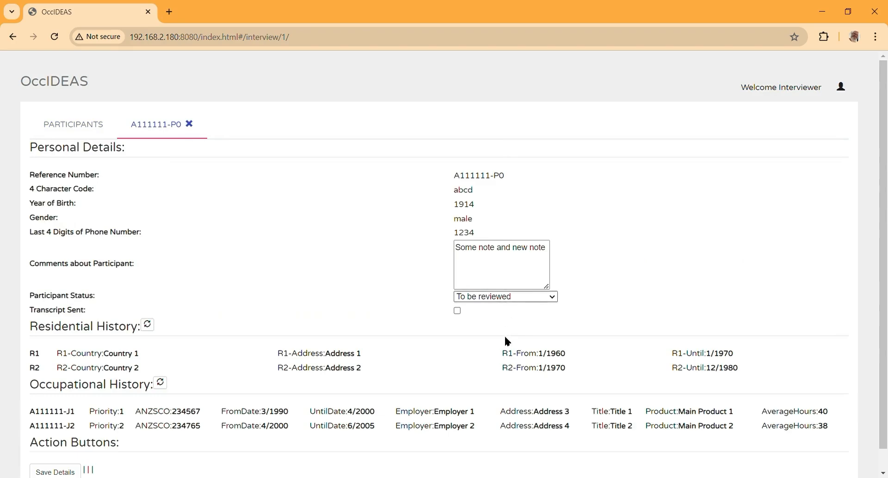
pyautogui.click(506, 352)
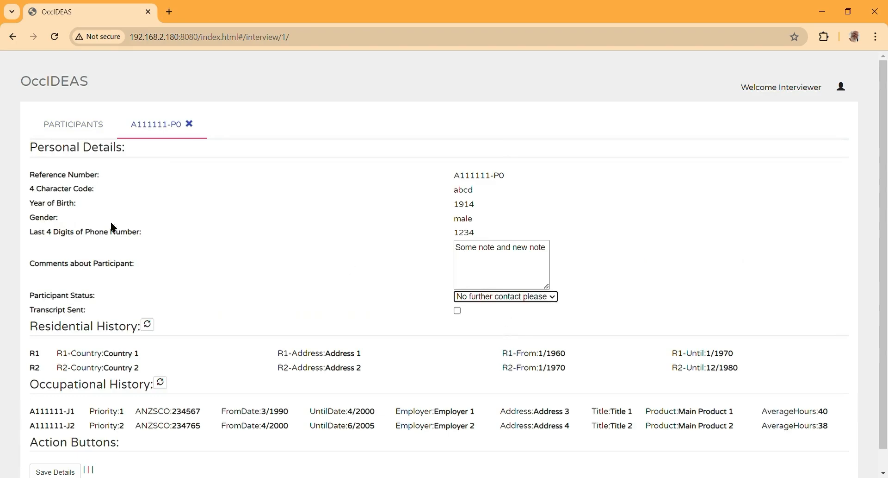
pyautogui.click(58, 471)
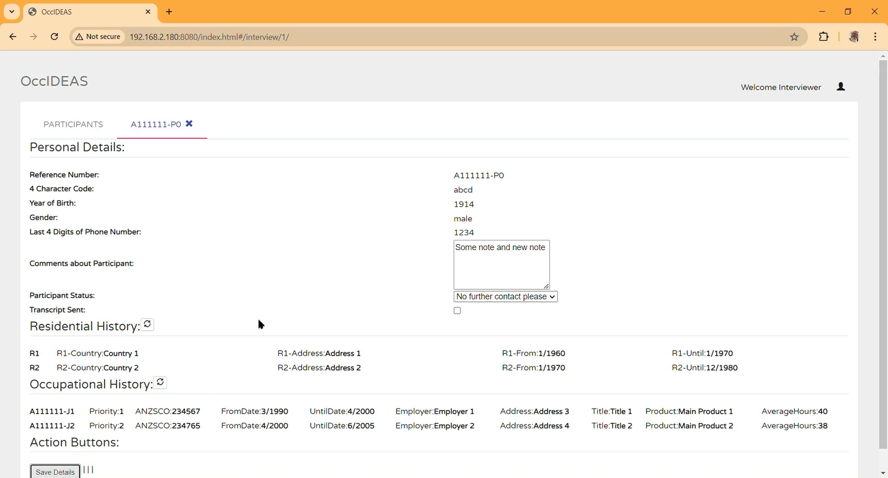
# Step: Refresh the interview links to confirm the new status on all records, then sign out
pyautogui.click(73, 124)
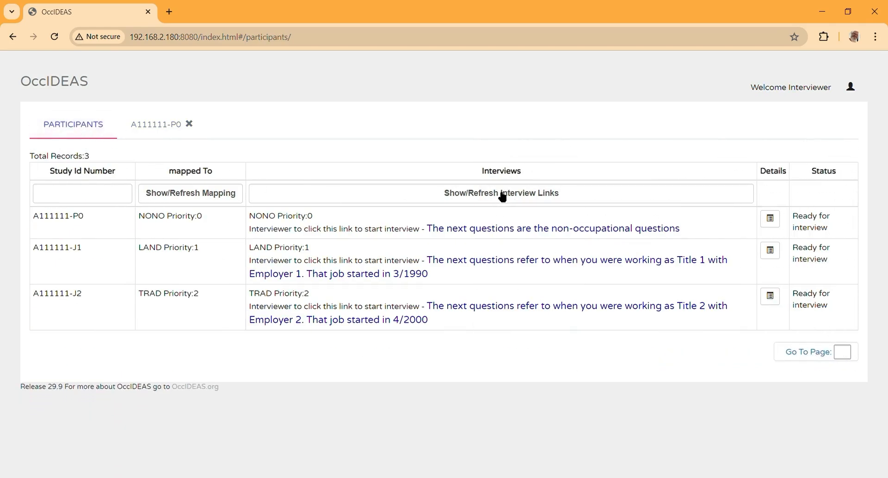
pyautogui.click(505, 194)
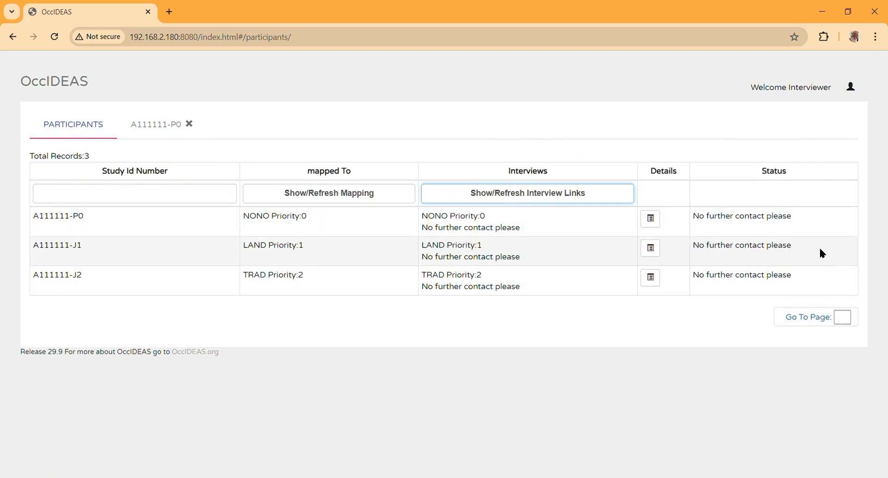
pyautogui.click(848, 94)
pyautogui.click(789, 92)
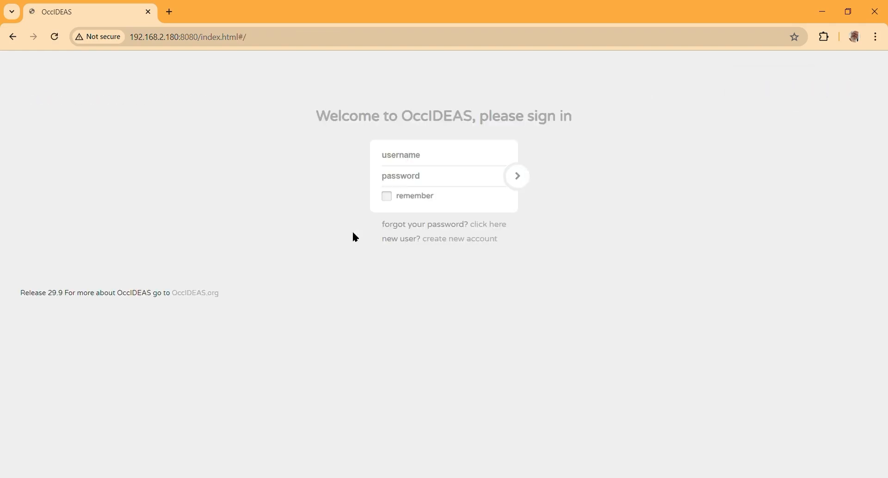